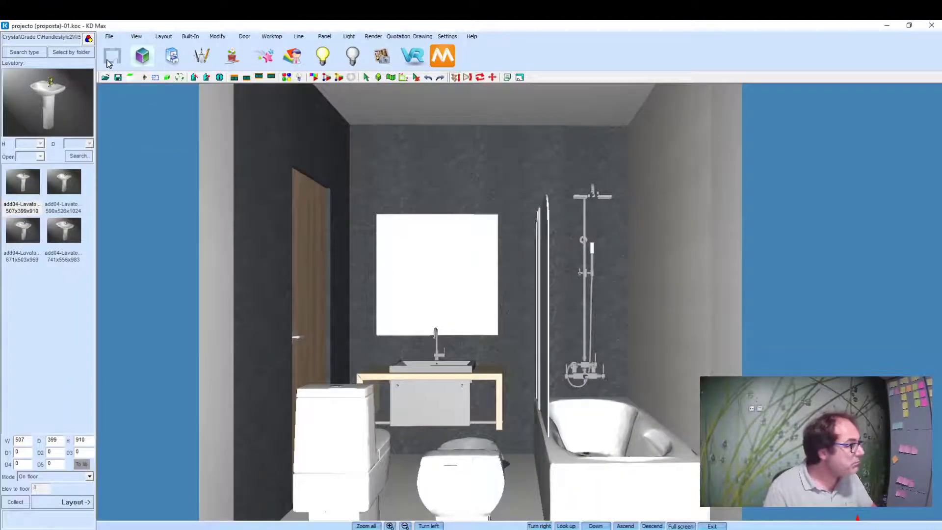
Switch from the 3D bathroom view to the apartment's 2D floor plan with its ceiling heights
{"action": "left_click", "coordinate": [109, 60]}
Zoom the floor plan in on the bathroom to check its ceiling heights
{"action": "scroll", "coordinate": [487, 226], "scroll_direction": "down", "scroll_amount": 3}
{"action": "scroll", "coordinate": [532, 254], "scroll_direction": "down", "scroll_amount": 1}
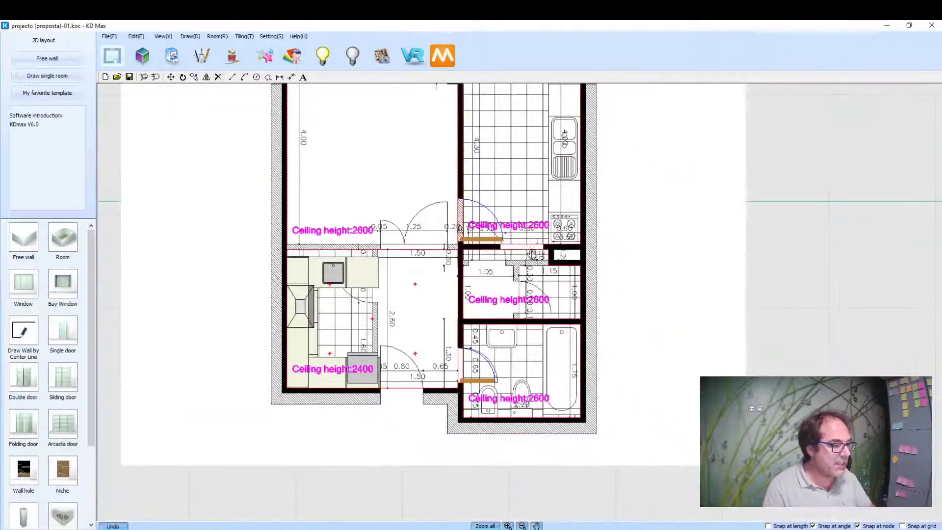
{"action": "scroll", "coordinate": [533, 253], "scroll_direction": "up", "scroll_amount": 2}
{"action": "scroll", "coordinate": [520, 274], "scroll_direction": "up", "scroll_amount": 2}
{"action": "scroll", "coordinate": [481, 221], "scroll_direction": "up", "scroll_amount": 1}
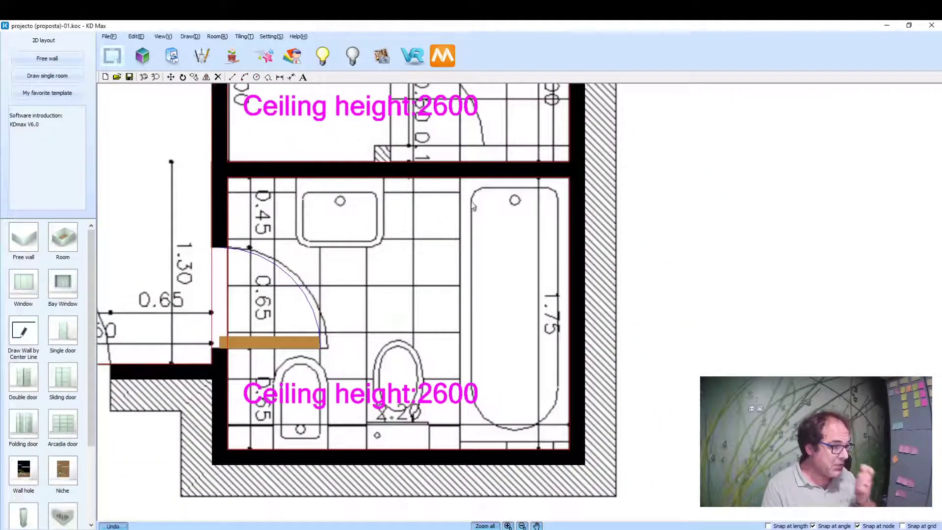
Return to the 3D bathroom view and zoom the scene
{"action": "left_click", "coordinate": [142, 56]}
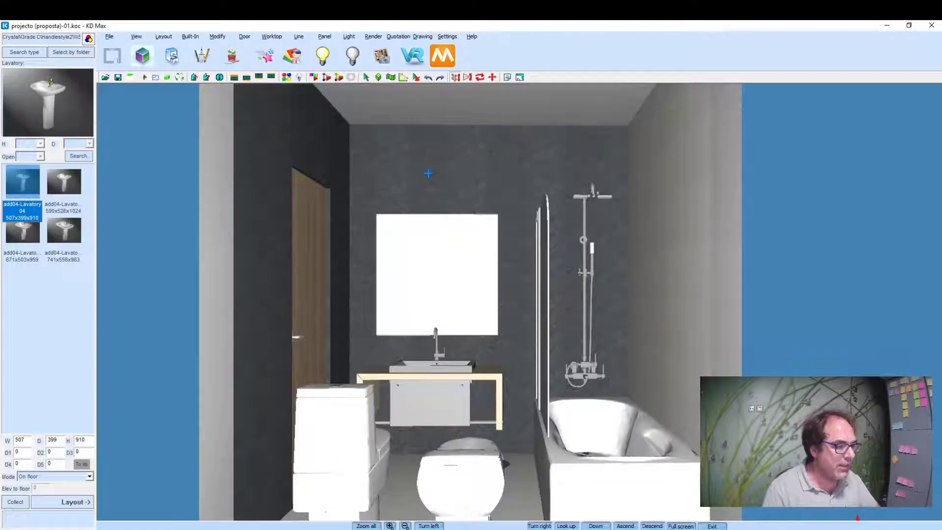
{"action": "scroll", "coordinate": [604, 295], "scroll_direction": "down", "scroll_amount": 1}
{"action": "scroll", "coordinate": [574, 250], "scroll_direction": "down", "scroll_amount": 2}
{"action": "scroll", "coordinate": [611, 267], "scroll_direction": "up", "scroll_amount": 1}
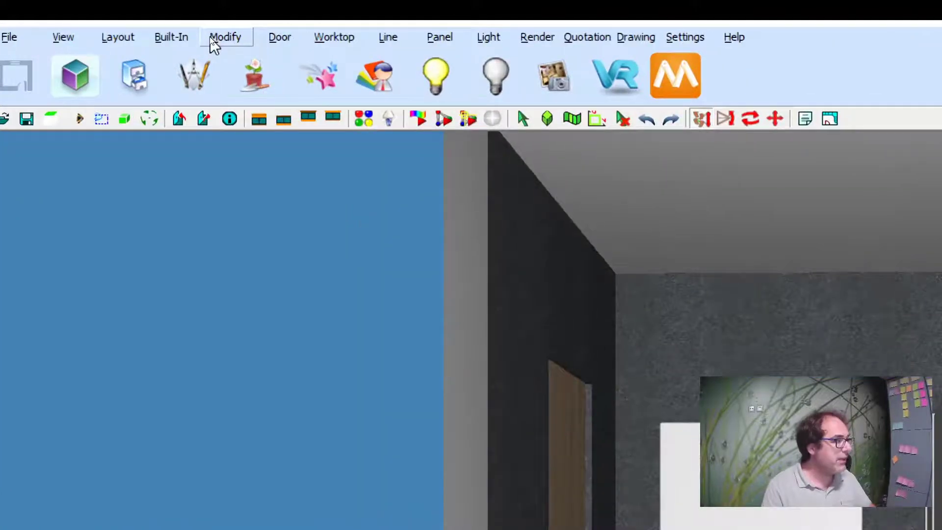
Measure the 749 shower-area width between two parallel surfaces with Query > Distance
{"action": "left_click", "coordinate": [212, 39]}
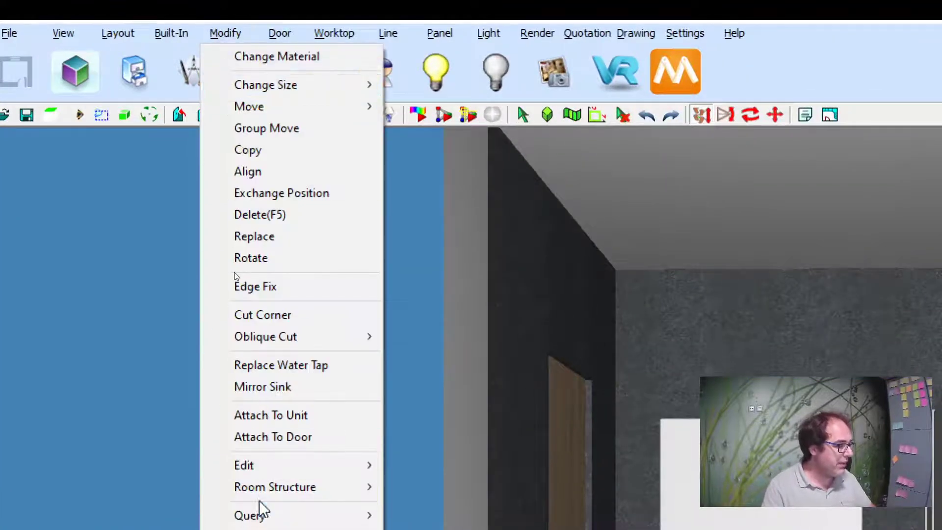
{"action": "mouse_move", "coordinate": [230, 278]}
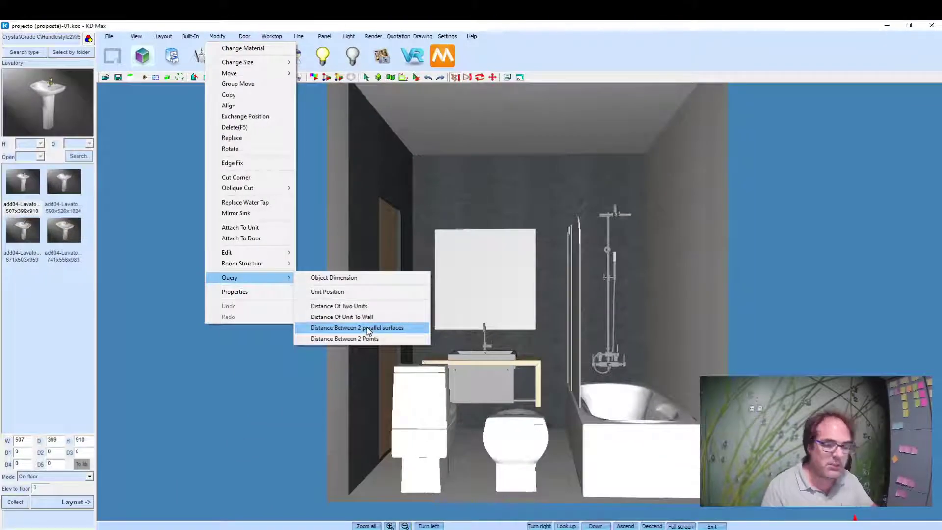
{"action": "left_click", "coordinate": [368, 328]}
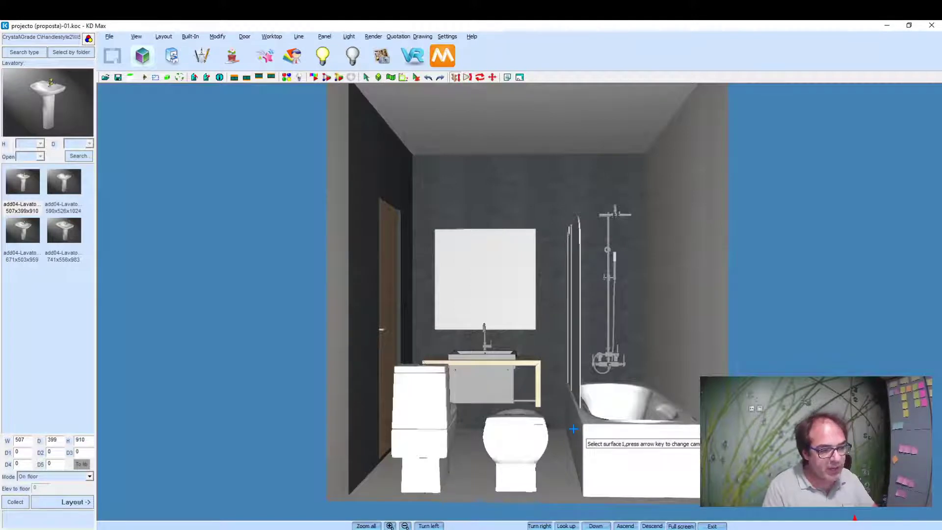
{"action": "left_click", "coordinate": [573, 429]}
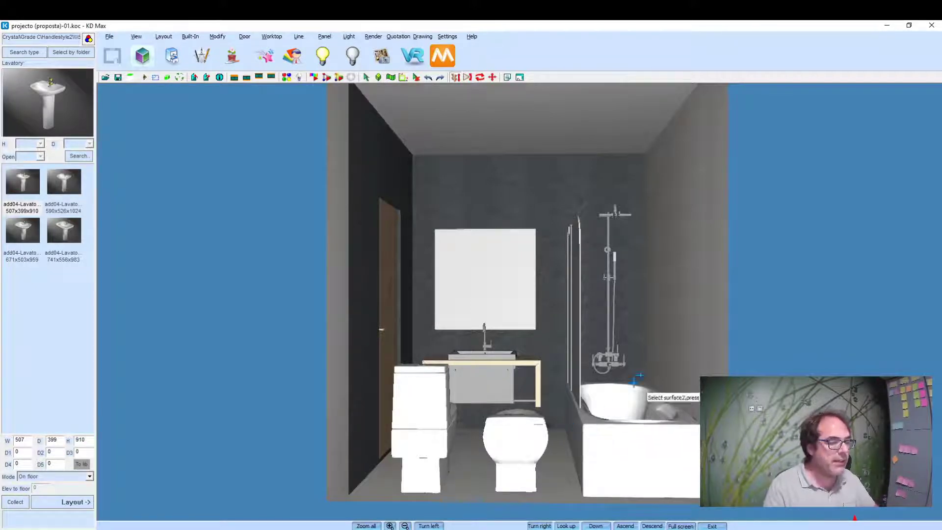
{"action": "left_click", "coordinate": [680, 320]}
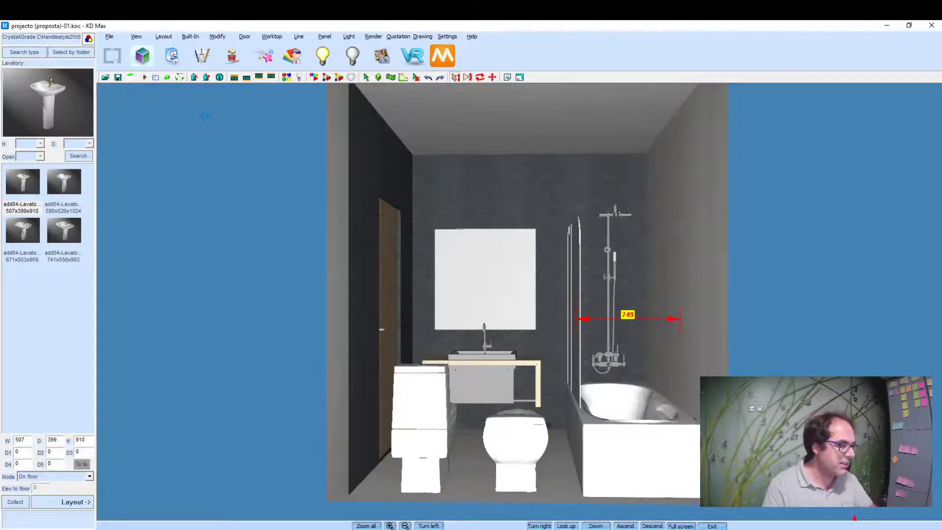
Back in the 2D plan, delete the bathroom's existing 2600 ceiling
{"action": "left_click", "coordinate": [114, 57]}
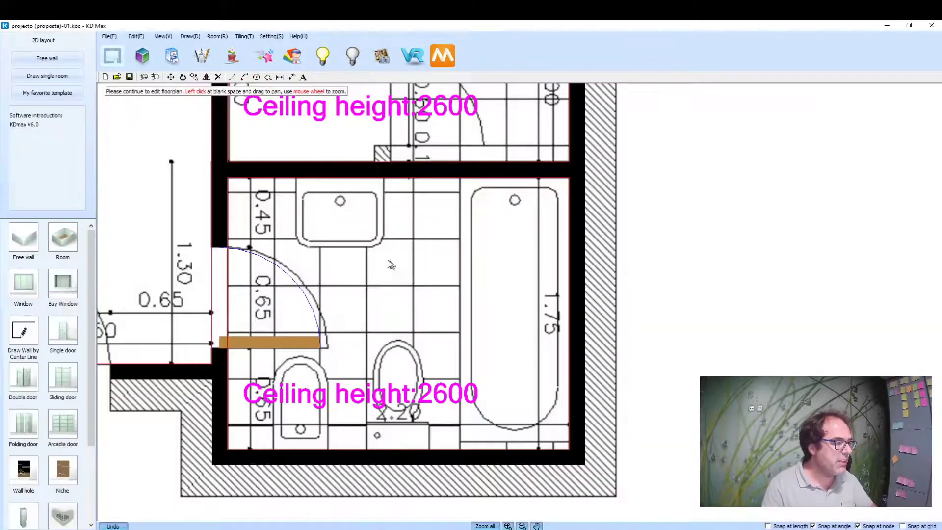
{"action": "left_click", "coordinate": [229, 283]}
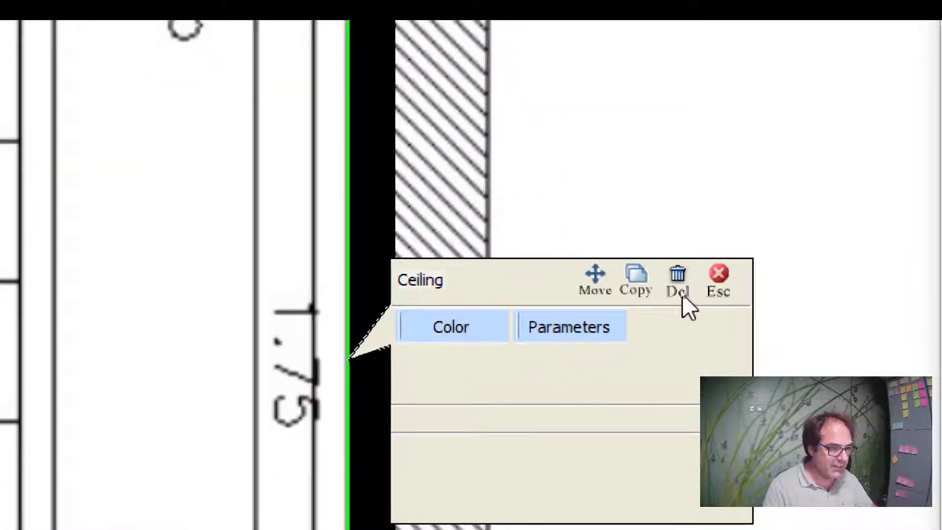
{"action": "left_click", "coordinate": [681, 292]}
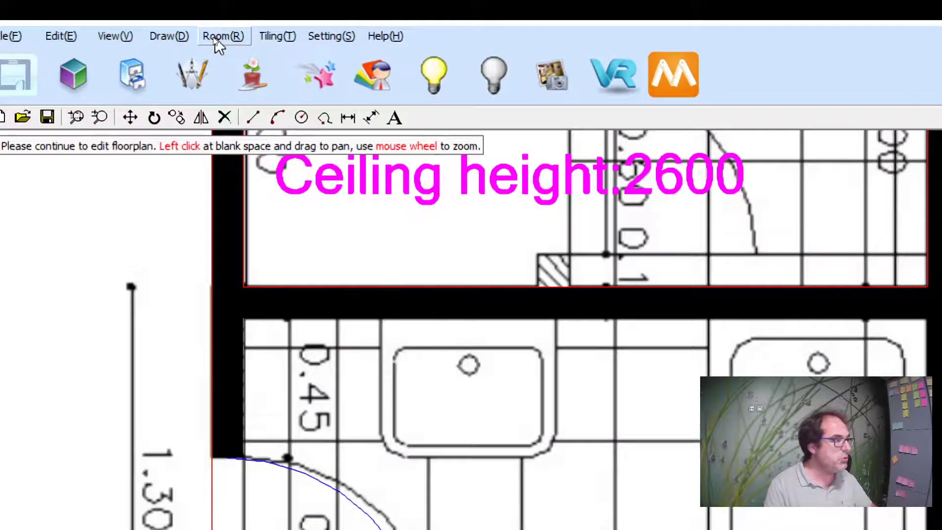
{"action": "left_click", "coordinate": [213, 36]}
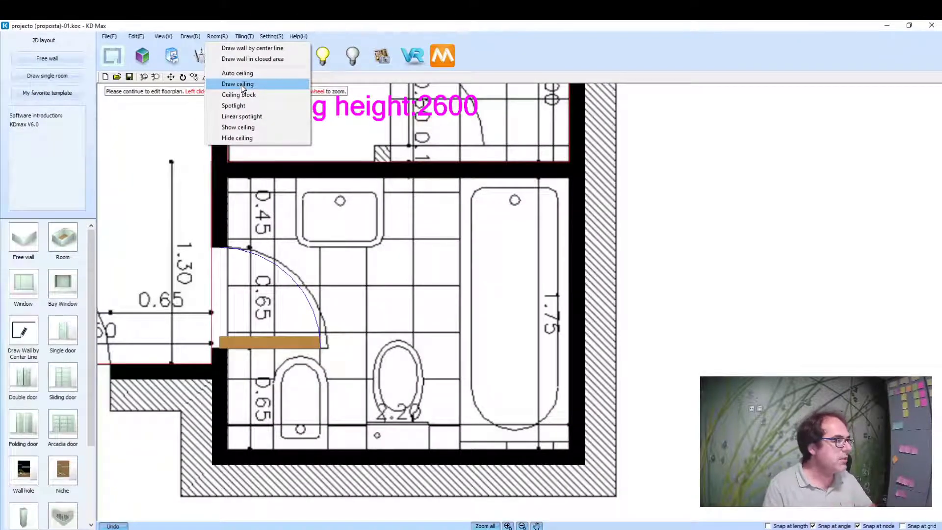
Draw a ceiling outline over the bathtub area with 740 and 1750 segments
{"action": "left_click", "coordinate": [240, 84]}
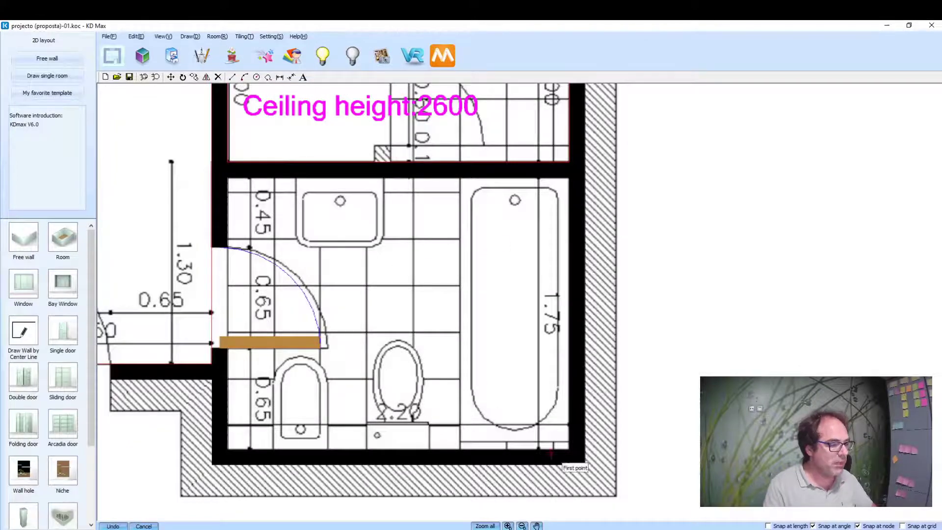
{"action": "left_click", "coordinate": [569, 449]}
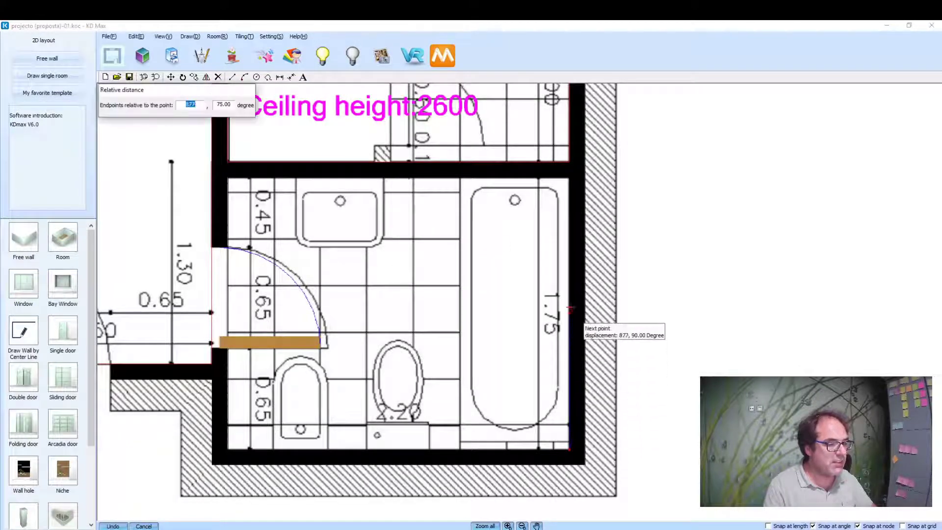
{"action": "left_click", "coordinate": [569, 177]}
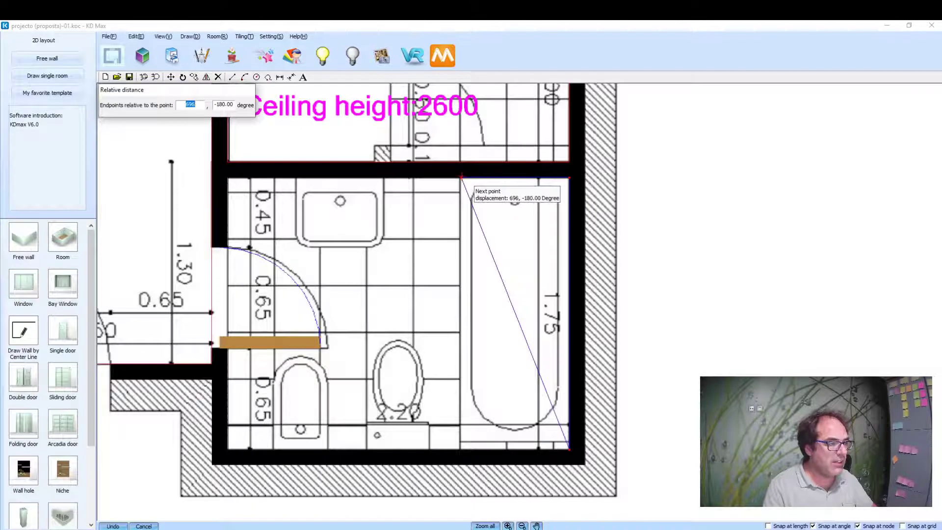
{"action": "type", "text": "74"}
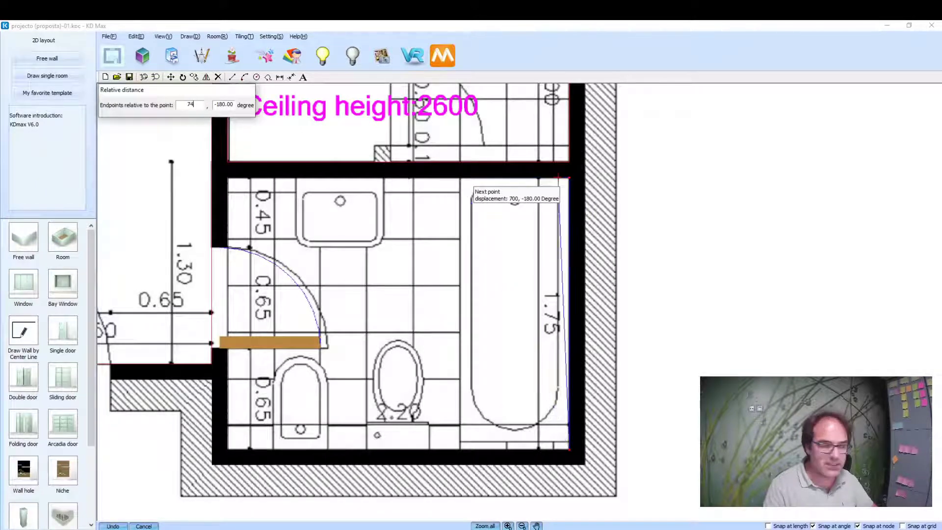
{"action": "type", "text": "0"}
{"action": "key", "text": "Return"}
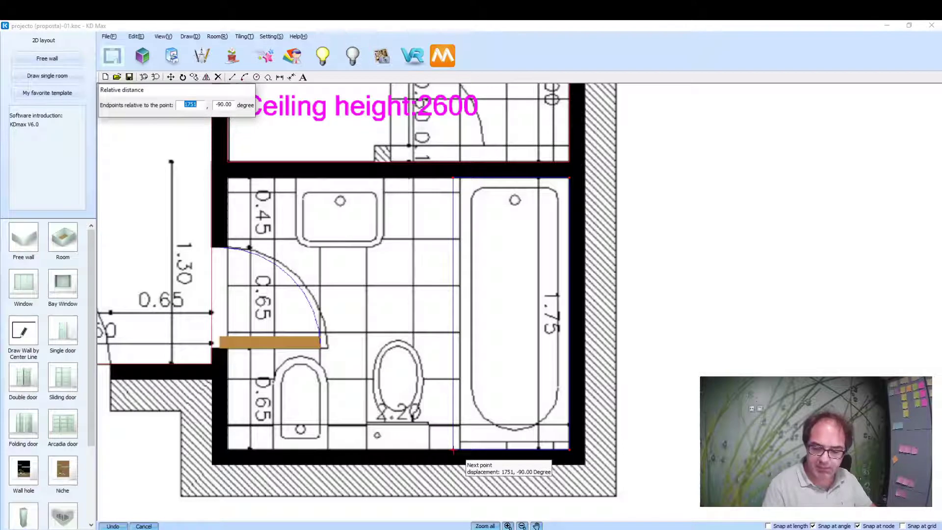
{"action": "type", "text": "1750"}
{"action": "key", "text": "Return"}
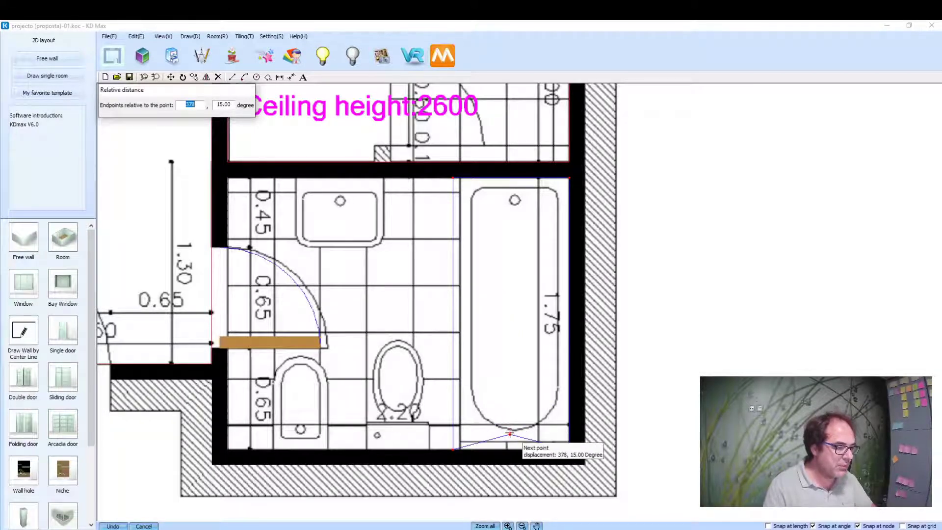
{"action": "right_click", "coordinate": [507, 442]}
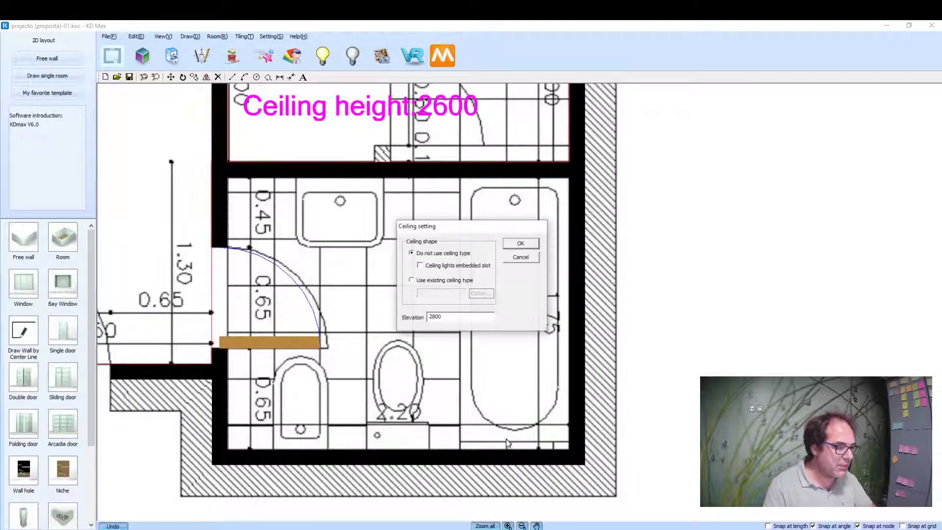
Set the new bathtub ceiling's elevation to 2550 and confirm
{"action": "double_click", "coordinate": [449, 318]}
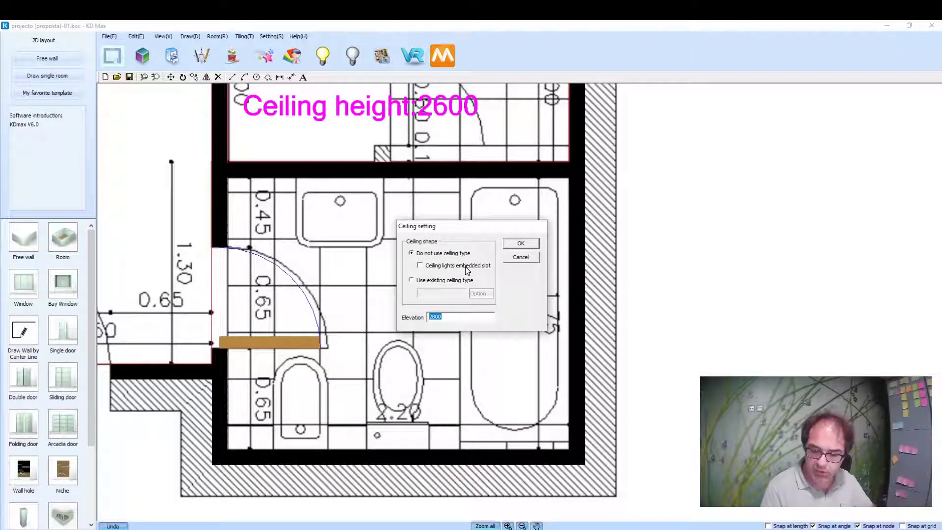
{"action": "type", "text": "2"}
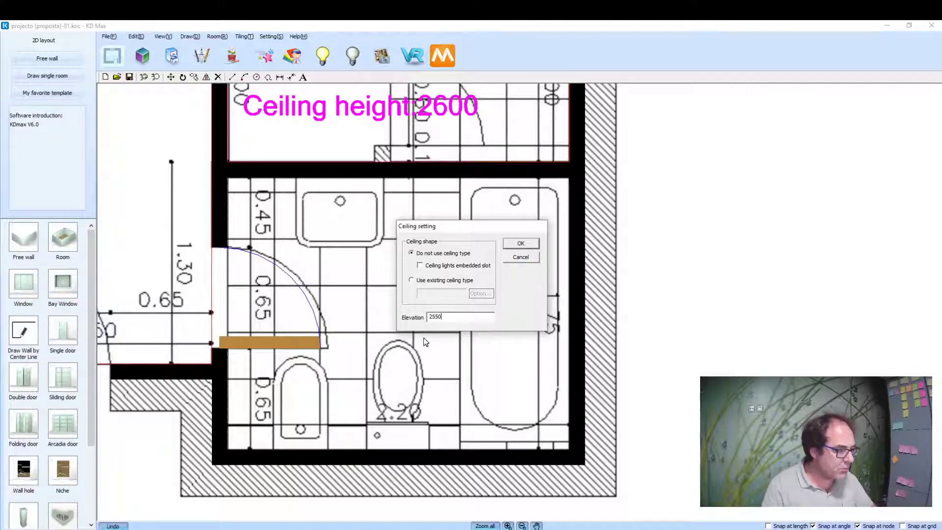
{"action": "double_click", "coordinate": [445, 316]}
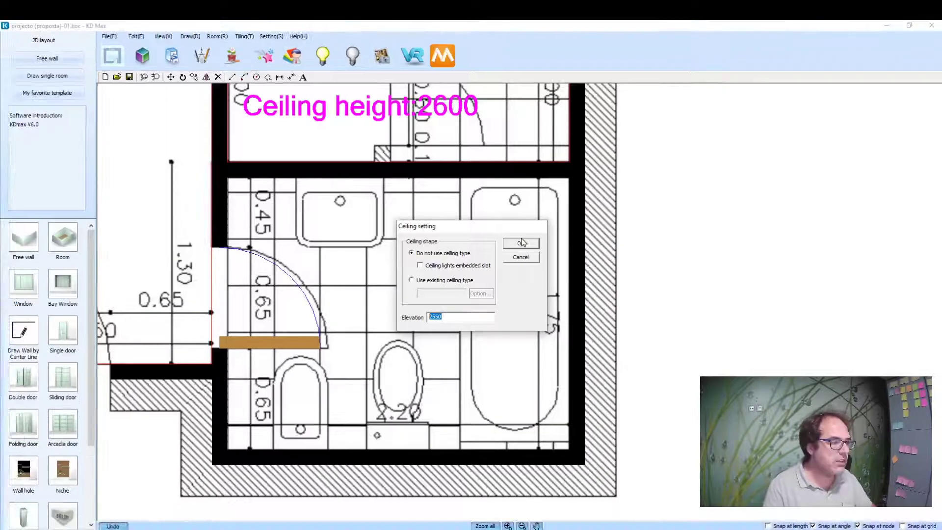
{"action": "left_click", "coordinate": [522, 243]}
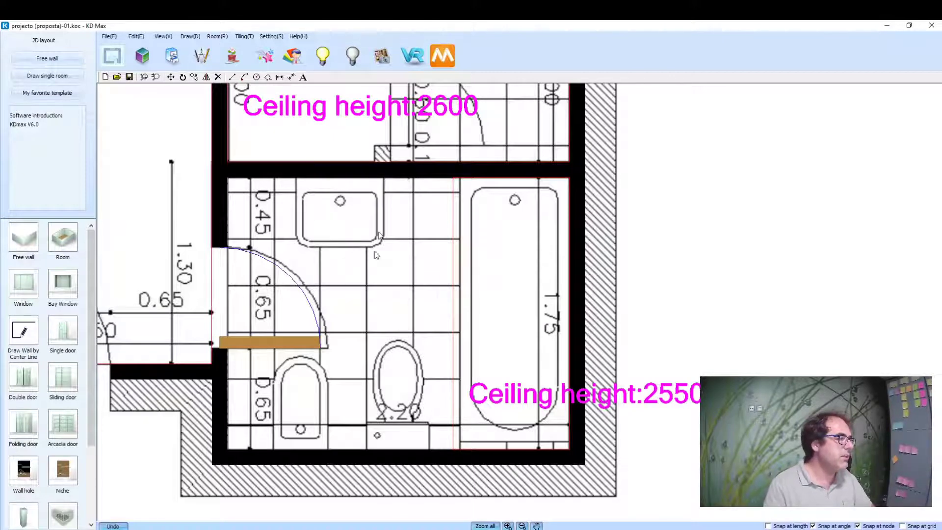
Draw a ceiling outline over the toilet end of the bathroom at elevation 2400
{"action": "left_click", "coordinate": [219, 38]}
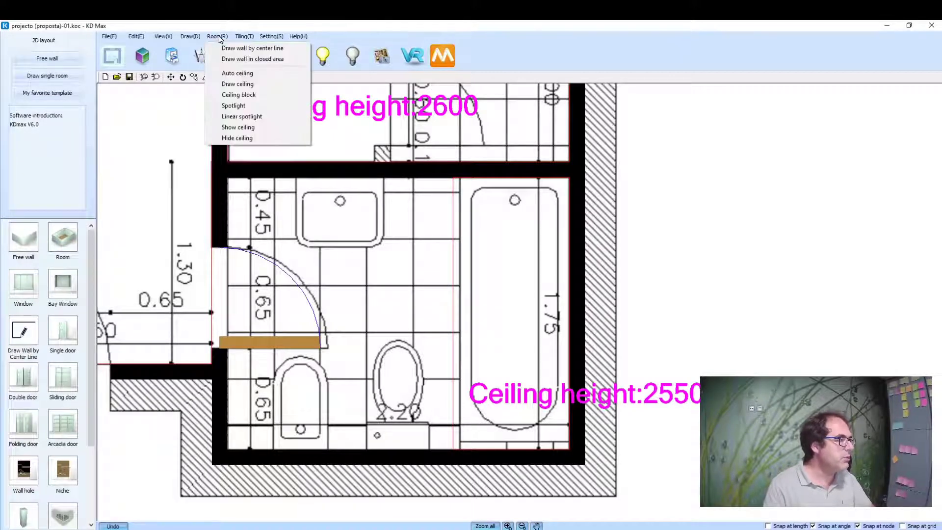
{"action": "left_click", "coordinate": [235, 85]}
{"action": "left_click", "coordinate": [227, 177]}
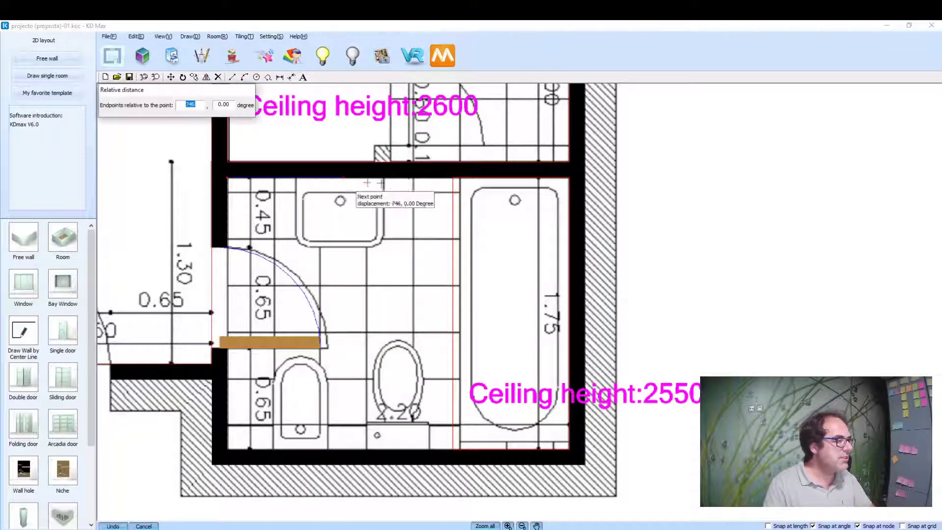
{"action": "left_click", "coordinate": [451, 177]}
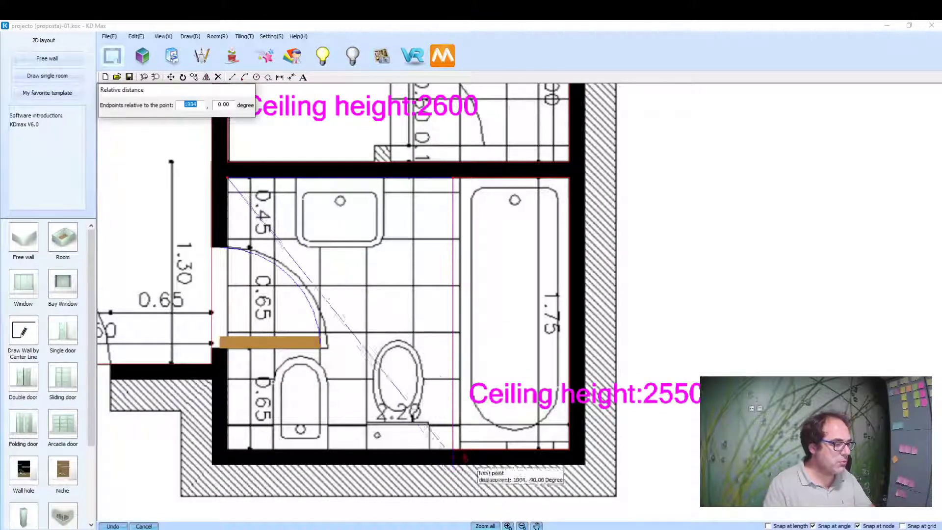
{"action": "left_click", "coordinate": [452, 449]}
{"action": "left_click", "coordinate": [228, 448]}
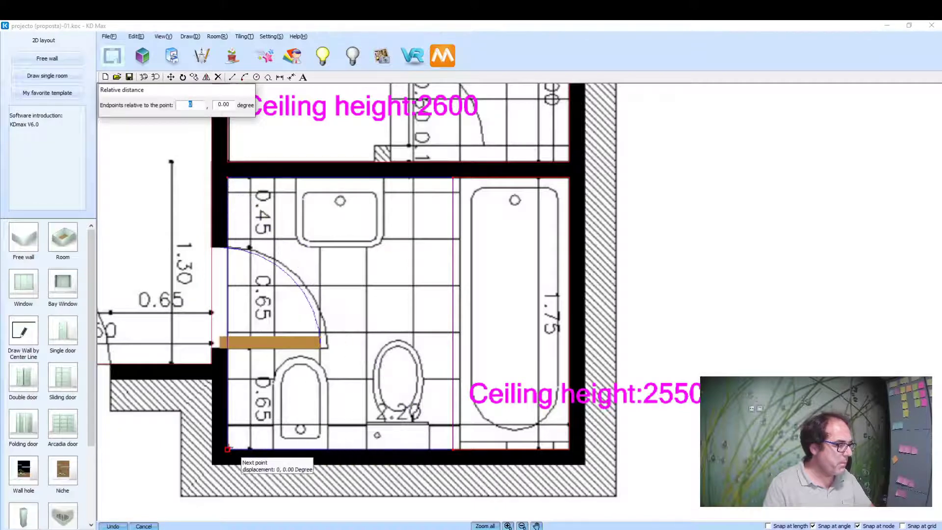
{"action": "right_click", "coordinate": [282, 230]}
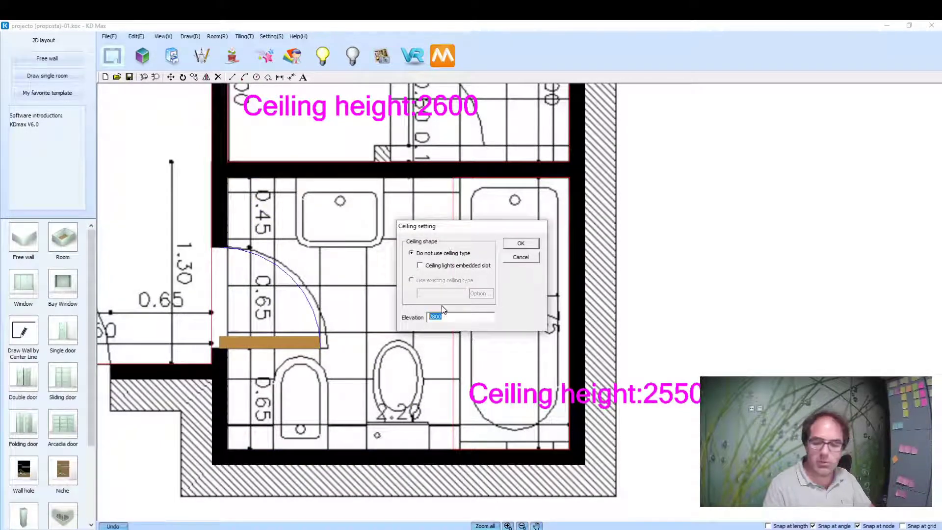
{"action": "type", "text": "2"}
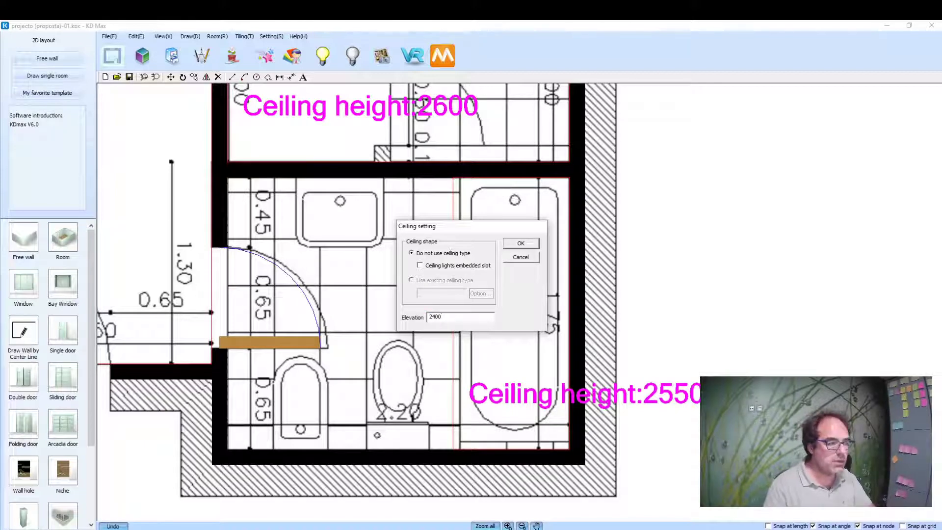
{"action": "left_click", "coordinate": [522, 243]}
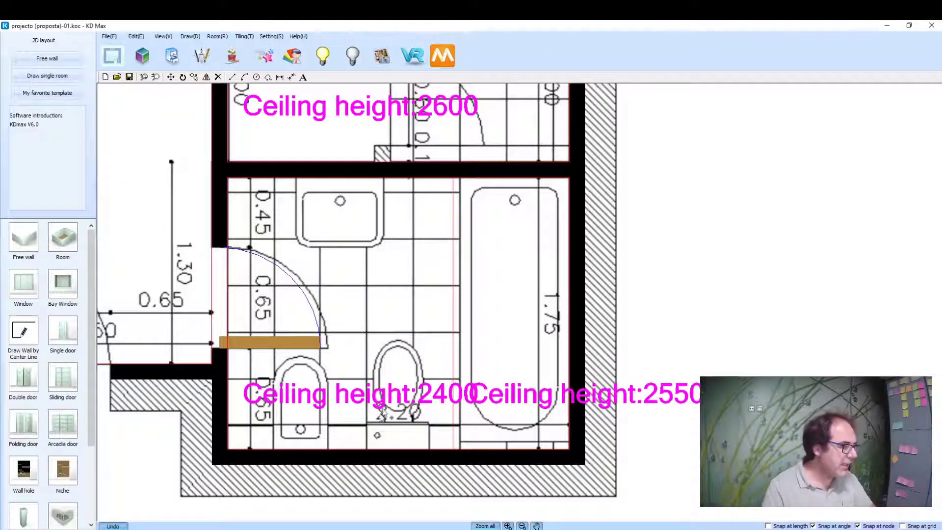
Move the Ceiling height:2400 label higher up into the bathroom
{"action": "left_click", "coordinate": [297, 394]}
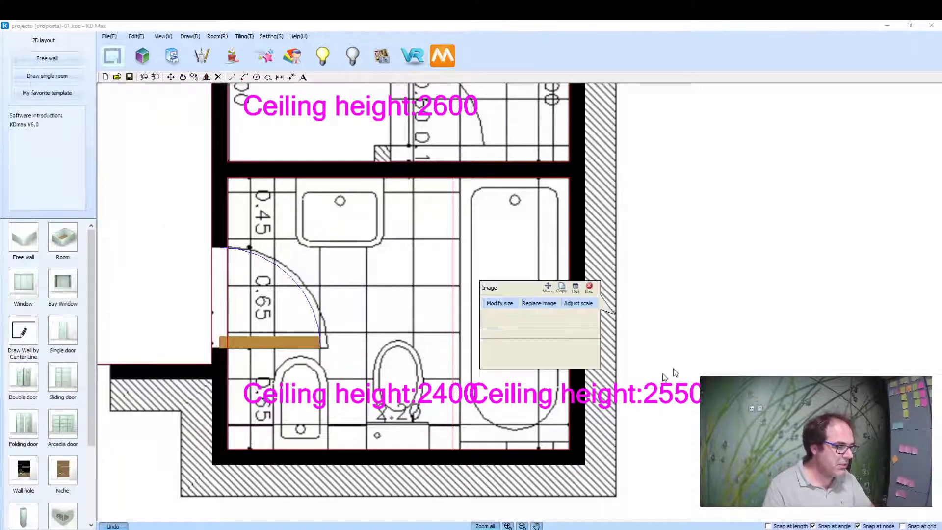
{"action": "scroll", "coordinate": [694, 327], "scroll_direction": "down", "scroll_amount": 5}
{"action": "scroll", "coordinate": [418, 393], "scroll_direction": "up", "scroll_amount": 2}
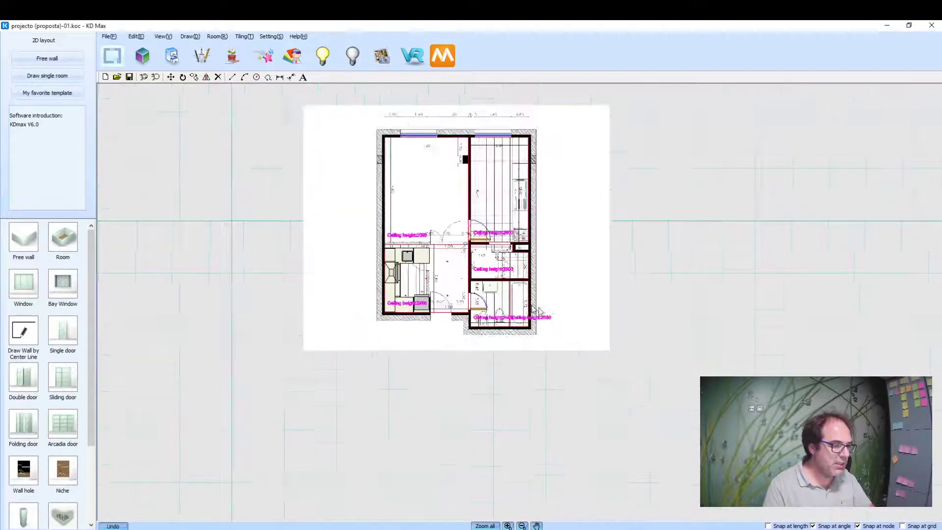
{"action": "scroll", "coordinate": [419, 393], "scroll_direction": "up", "scroll_amount": 2}
{"action": "scroll", "coordinate": [418, 393], "scroll_direction": "up", "scroll_amount": 2}
{"action": "left_click", "coordinate": [407, 429]}
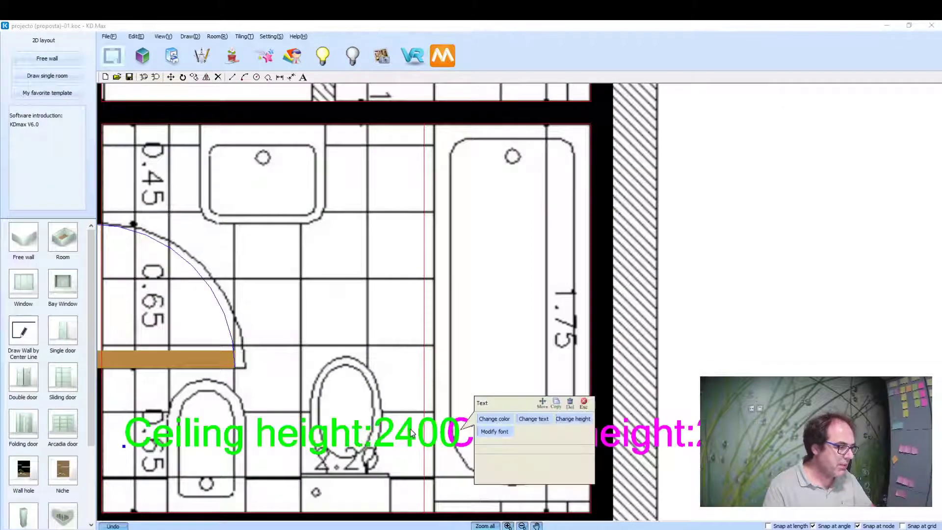
{"action": "scroll", "coordinate": [539, 408], "scroll_direction": "down", "scroll_amount": 2}
{"action": "left_click", "coordinate": [538, 408]}
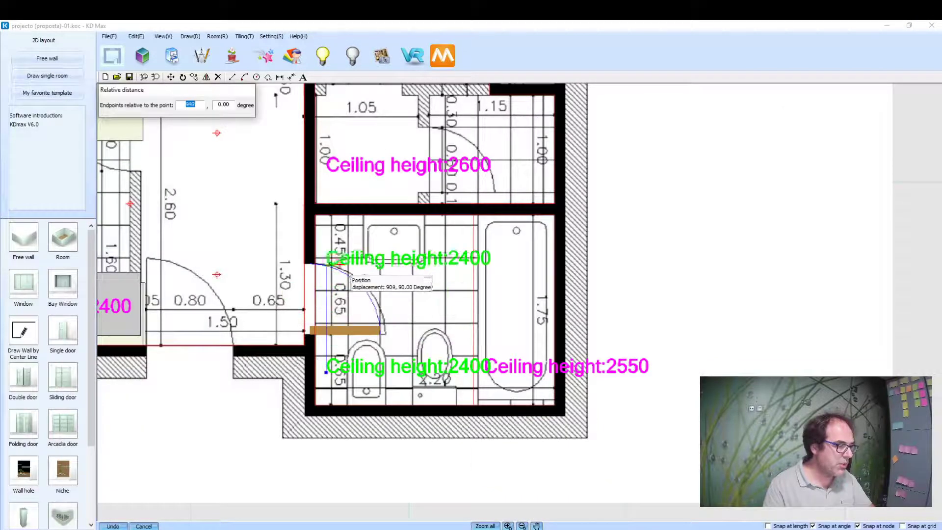
{"action": "left_click", "coordinate": [328, 243]}
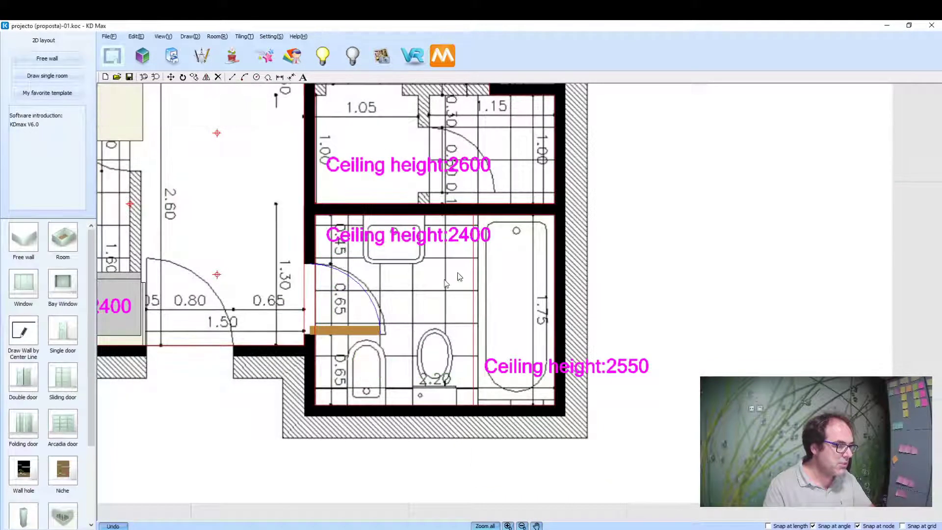
Fine-tune the Ceiling height:2400 label so it sits in the middle of the bathroom
{"action": "left_click", "coordinate": [712, 311]}
{"action": "key", "text": "Escape"}
{"action": "scroll", "coordinate": [886, 306], "scroll_direction": "down", "scroll_amount": 2}
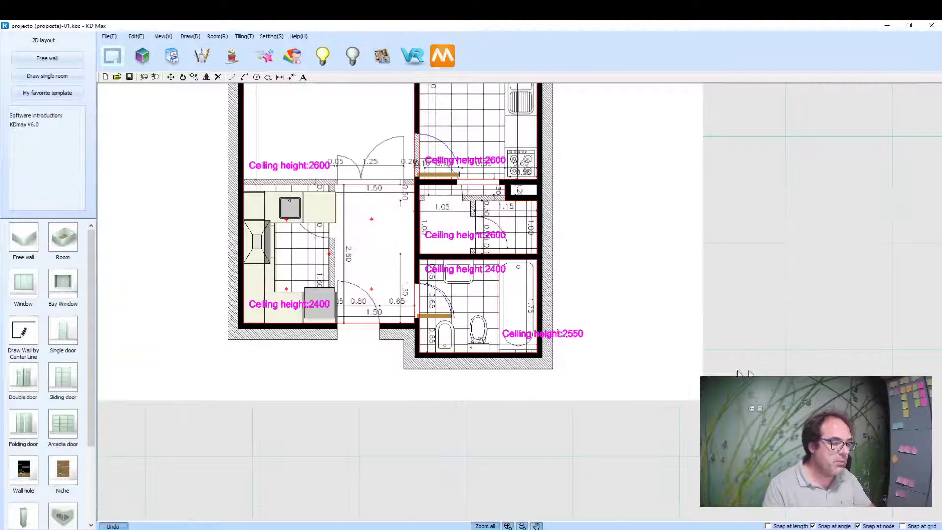
{"action": "scroll", "coordinate": [886, 307], "scroll_direction": "up", "scroll_amount": 2}
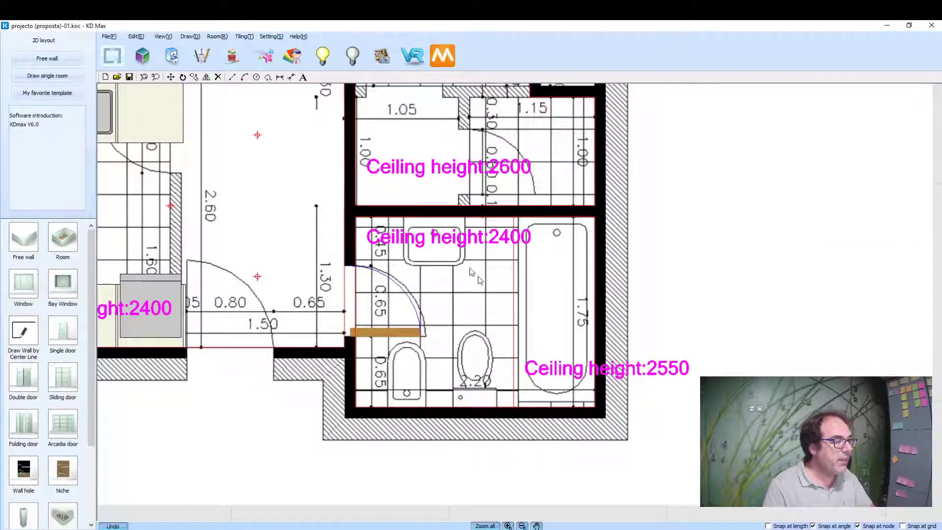
{"action": "left_click", "coordinate": [413, 243]}
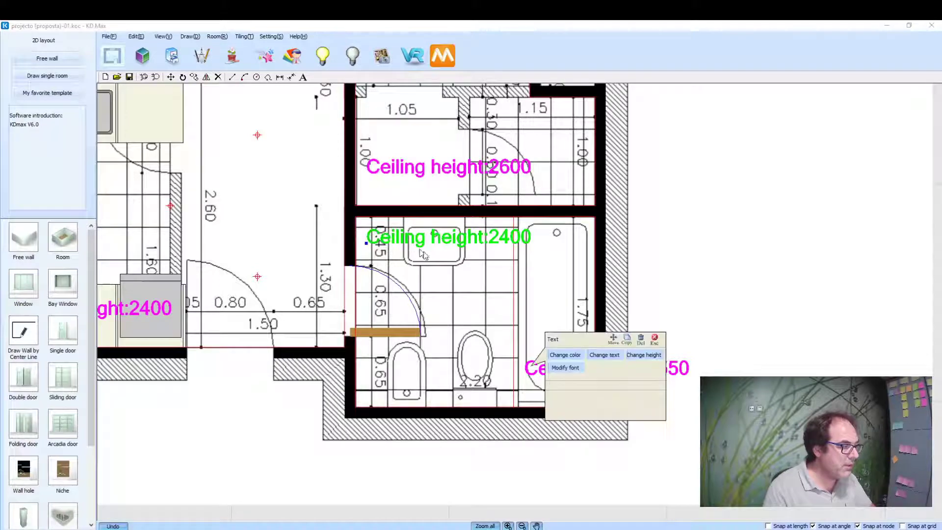
{"action": "left_click", "coordinate": [613, 340]}
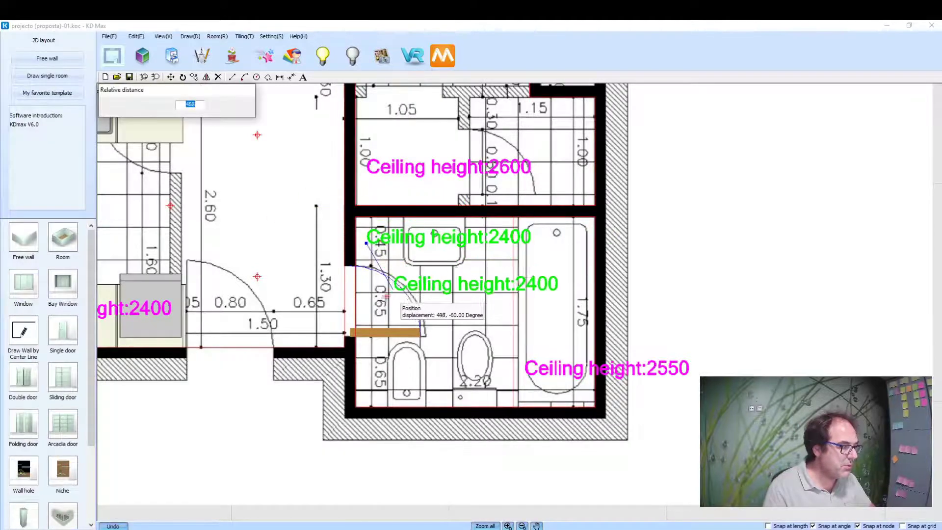
{"action": "left_click", "coordinate": [467, 283]}
{"action": "scroll", "coordinate": [697, 261], "scroll_direction": "down", "scroll_amount": 5}
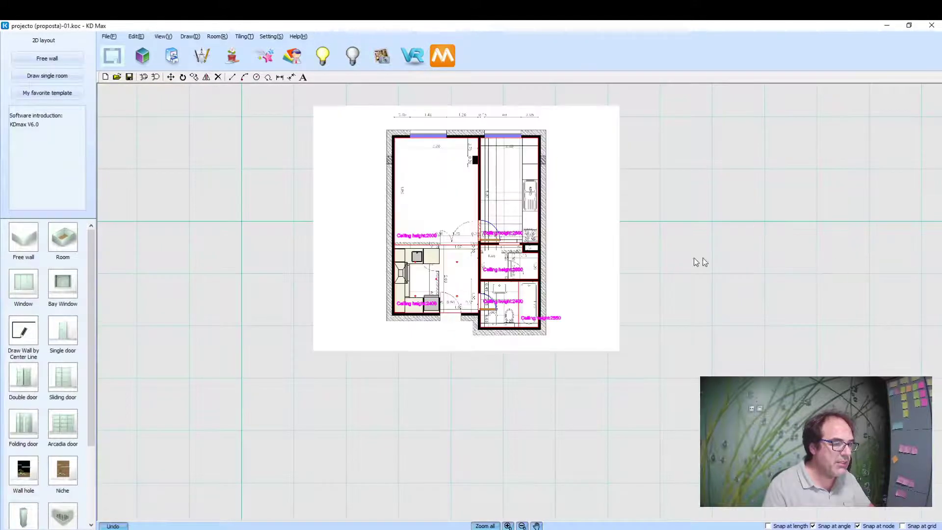
{"action": "scroll", "coordinate": [645, 260], "scroll_direction": "up", "scroll_amount": 3}
{"action": "scroll", "coordinate": [479, 310], "scroll_direction": "up", "scroll_amount": 4}
{"action": "scroll", "coordinate": [479, 310], "scroll_direction": "down", "scroll_amount": 1}
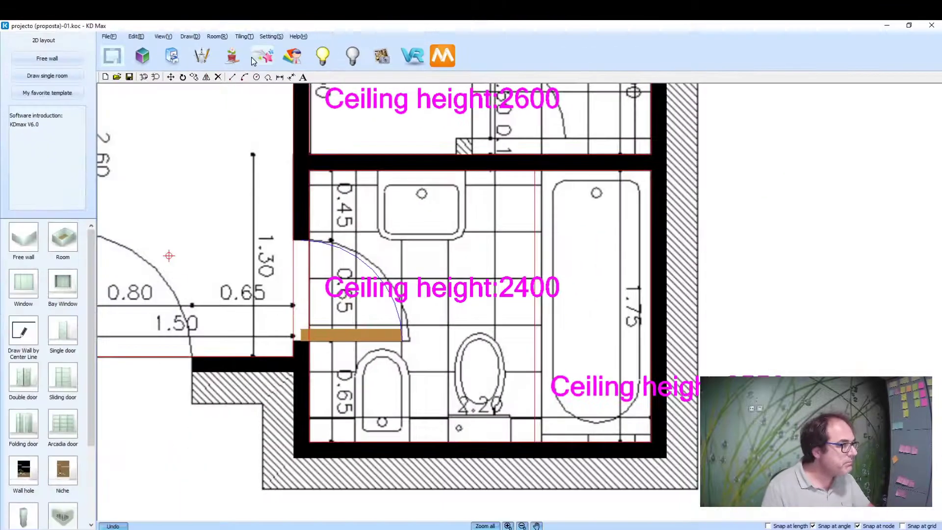
Draw a 2273-long diagonal line from the bathroom's lower-left corner to the top corner by the bathtub
{"action": "left_click", "coordinate": [232, 77]}
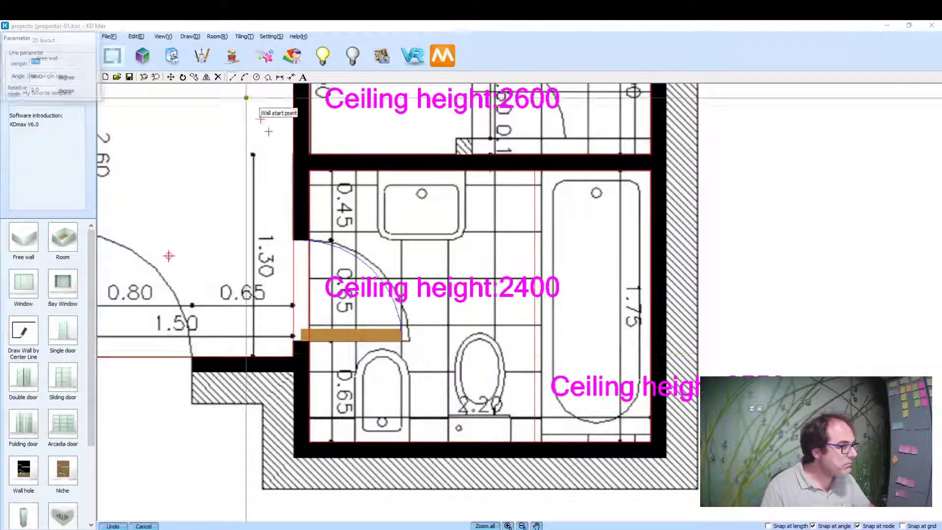
{"action": "left_click", "coordinate": [312, 444]}
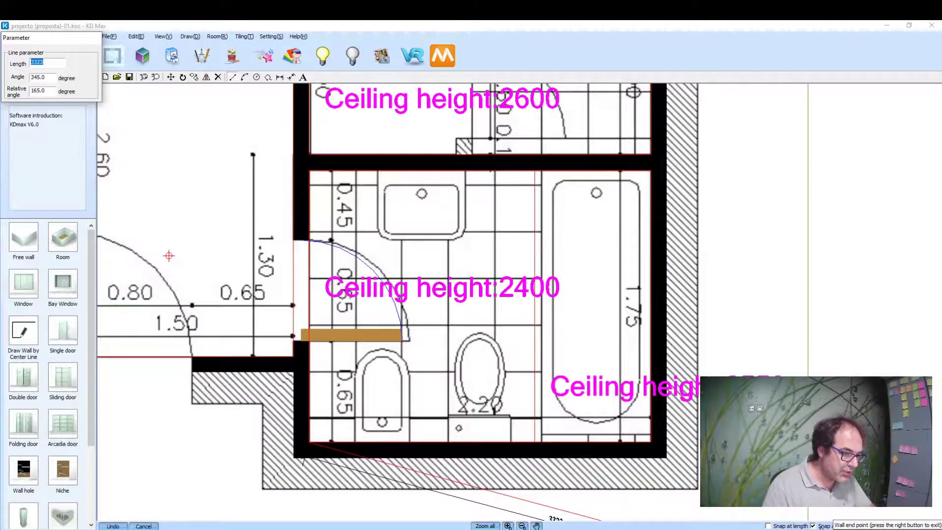
{"action": "left_click", "coordinate": [535, 171]}
{"action": "right_click", "coordinate": [571, 226]}
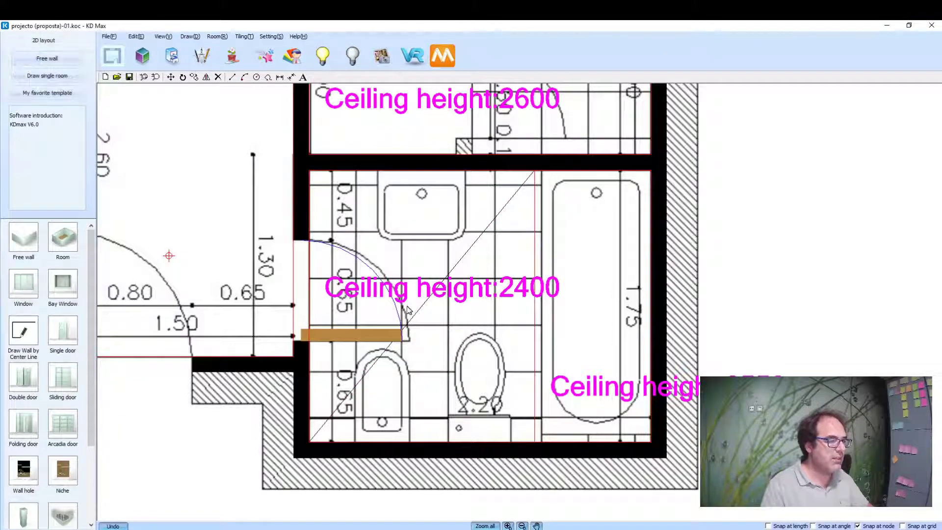
{"action": "scroll", "coordinate": [444, 302], "scroll_direction": "up", "scroll_amount": 1}
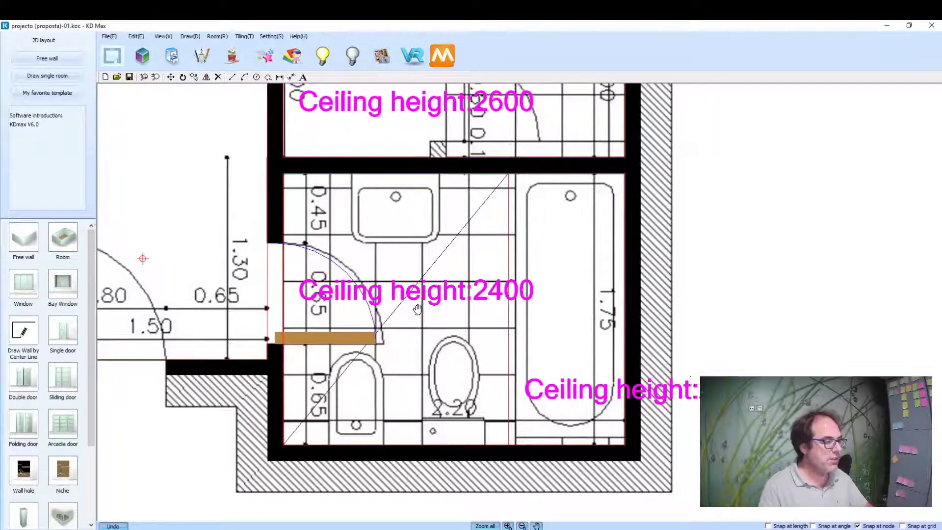
{"action": "scroll", "coordinate": [447, 297], "scroll_direction": "up", "scroll_amount": 1}
{"action": "scroll", "coordinate": [447, 298], "scroll_direction": "down", "scroll_amount": 1}
{"action": "scroll", "coordinate": [442, 299], "scroll_direction": "down", "scroll_amount": 1}
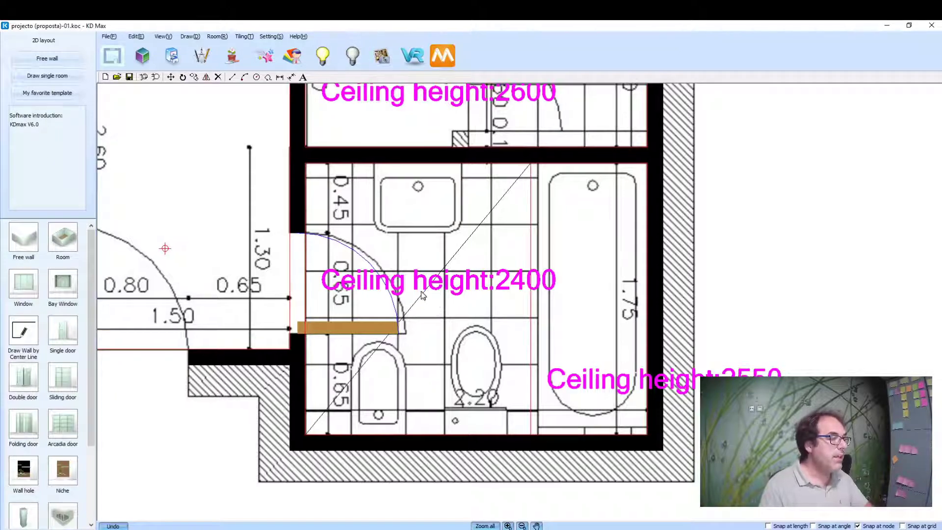
{"action": "left_click", "coordinate": [418, 299]}
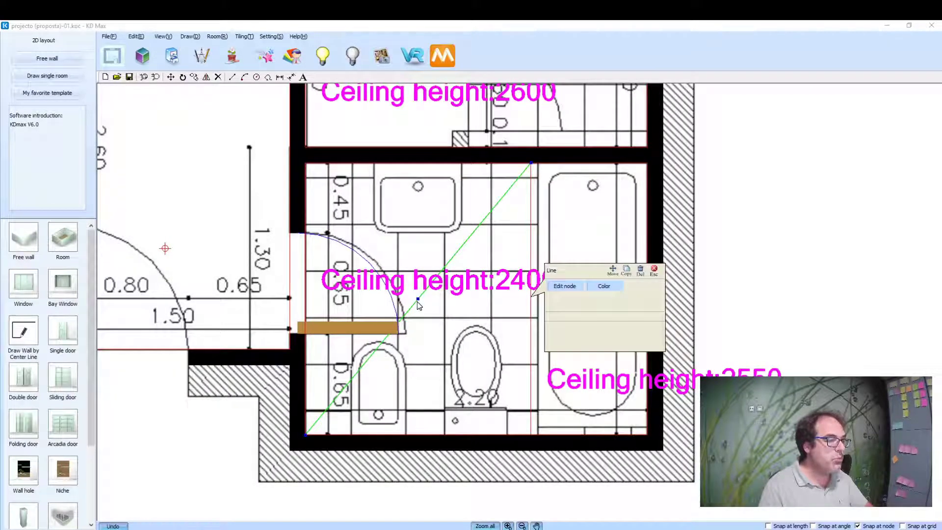
Deselect the diagonal line and pan the plan toward the bathroom's top edge
{"action": "scroll", "coordinate": [797, 274], "scroll_direction": "down", "scroll_amount": 2}
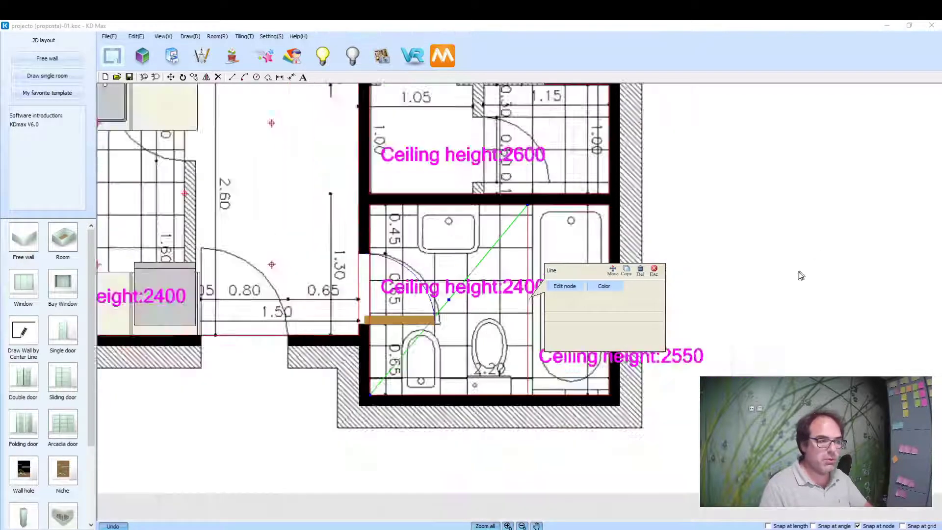
{"action": "scroll", "coordinate": [759, 257], "scroll_direction": "down", "scroll_amount": 2}
{"action": "left_click", "coordinate": [759, 256]}
{"action": "scroll", "coordinate": [759, 257], "scroll_direction": "up", "scroll_amount": 2}
{"action": "scroll", "coordinate": [488, 262], "scroll_direction": "up", "scroll_amount": 2}
{"action": "middle_click_drag", "start_coordinate": [487, 262], "coordinate": [505, 298]}
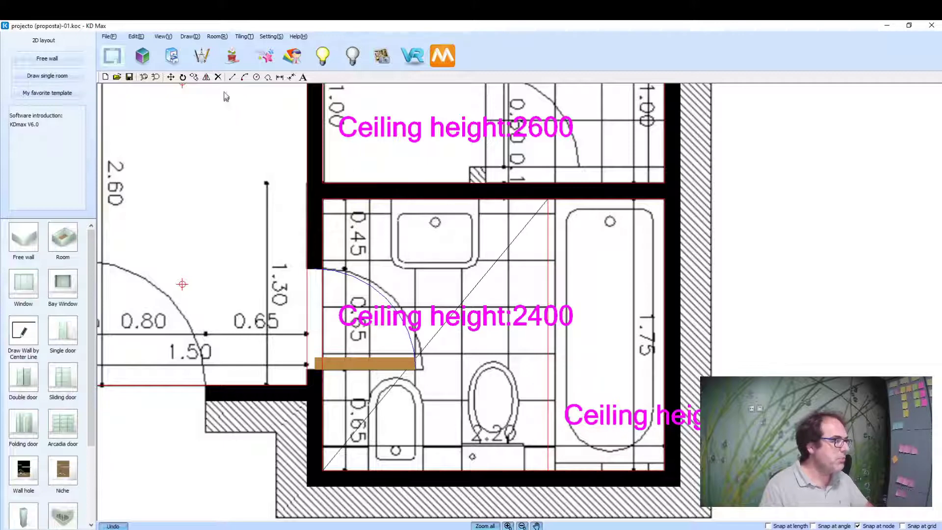
Draw a line along the bathroom's top wall to the diagonal's upper end, then zoom out
{"action": "left_click", "coordinate": [233, 77]}
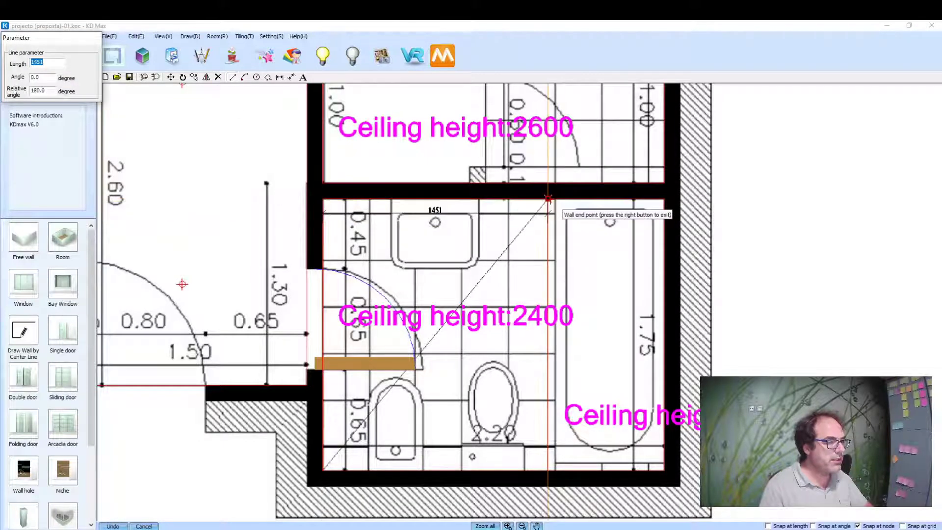
{"action": "left_click", "coordinate": [548, 200]}
{"action": "key", "text": "Escape"}
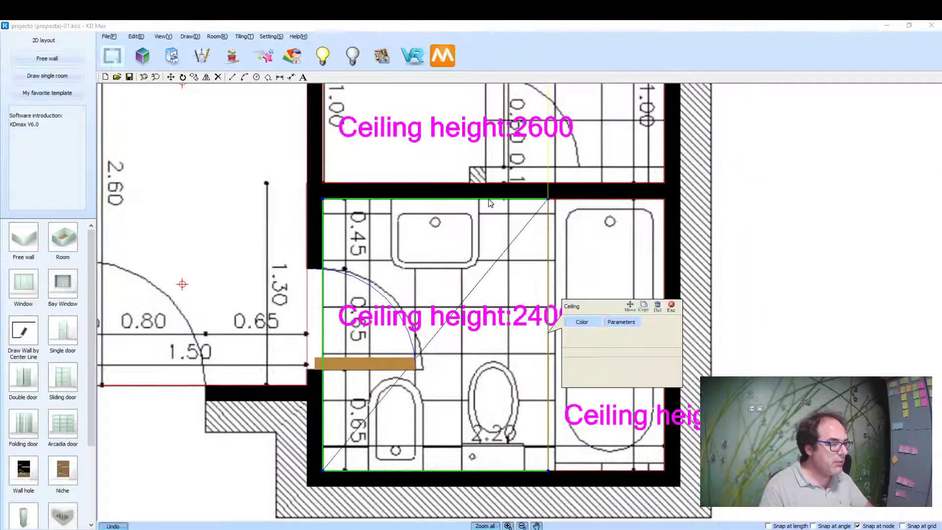
{"action": "scroll", "coordinate": [294, 201], "scroll_direction": "down", "scroll_amount": 3}
{"action": "scroll", "coordinate": [319, 211], "scroll_direction": "down", "scroll_amount": 2}
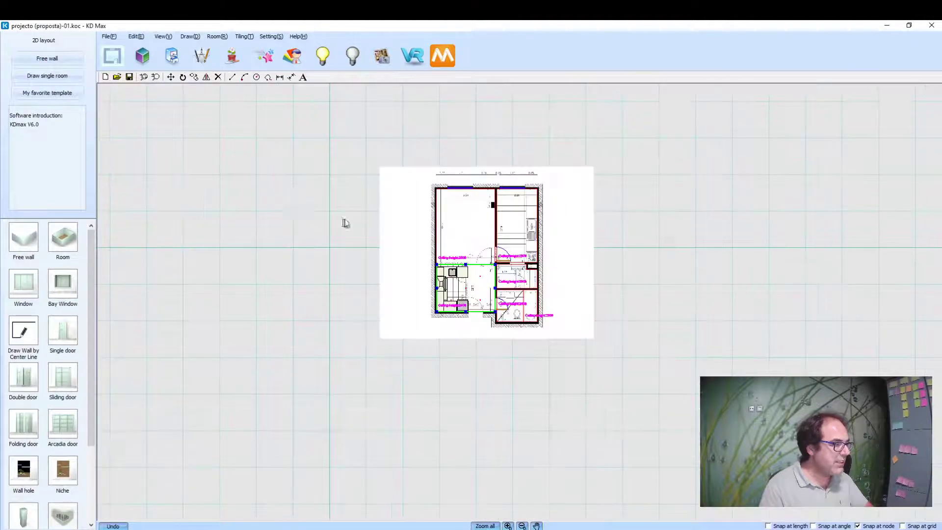
{"action": "scroll", "coordinate": [344, 221], "scroll_direction": "up", "scroll_amount": 2}
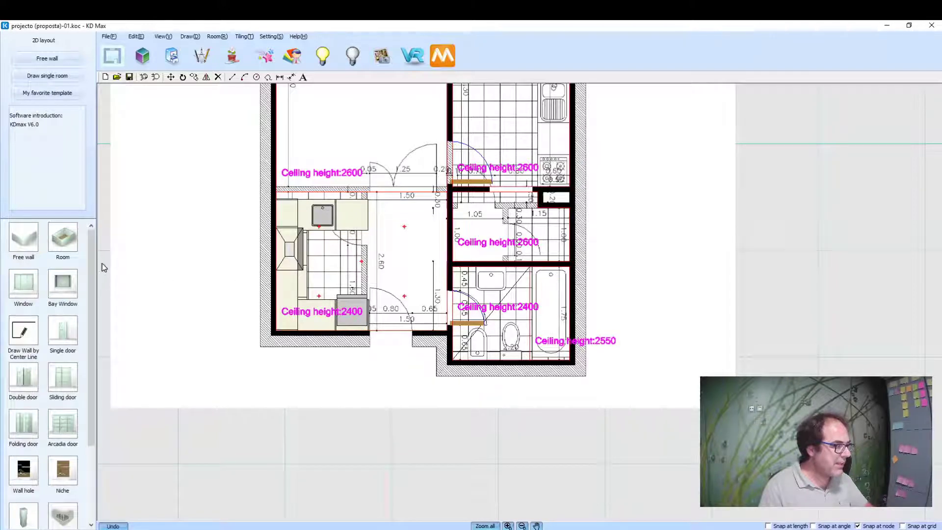
Draw a straight horizontal line across the bathroom with angle snapping on
{"action": "left_click", "coordinate": [475, 271]}
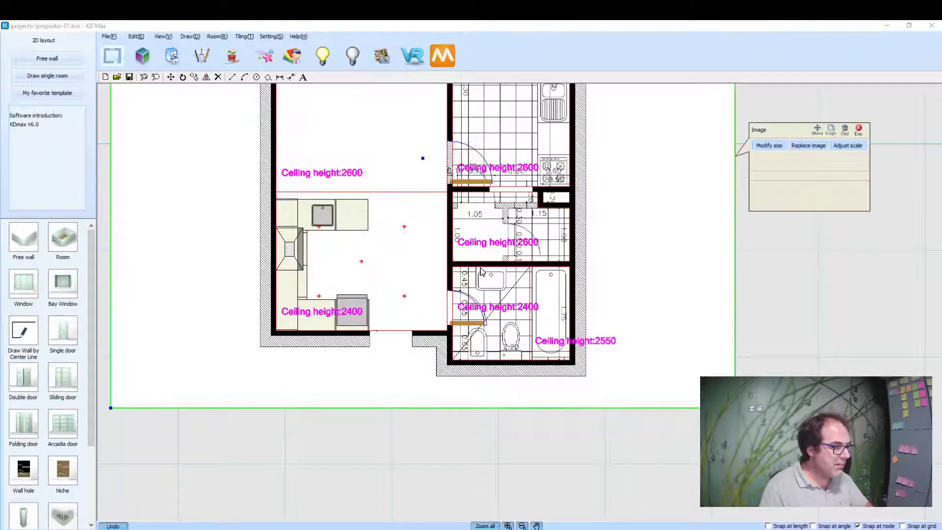
{"action": "scroll", "coordinate": [480, 272], "scroll_direction": "up", "scroll_amount": 1}
{"action": "scroll", "coordinate": [491, 282], "scroll_direction": "up", "scroll_amount": 1}
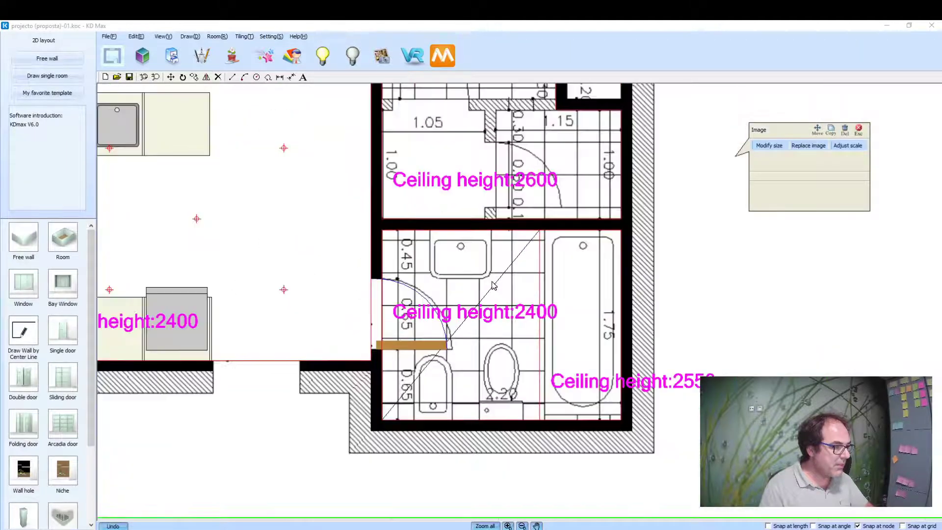
{"action": "left_click", "coordinate": [233, 77]}
{"action": "left_click", "coordinate": [382, 281]}
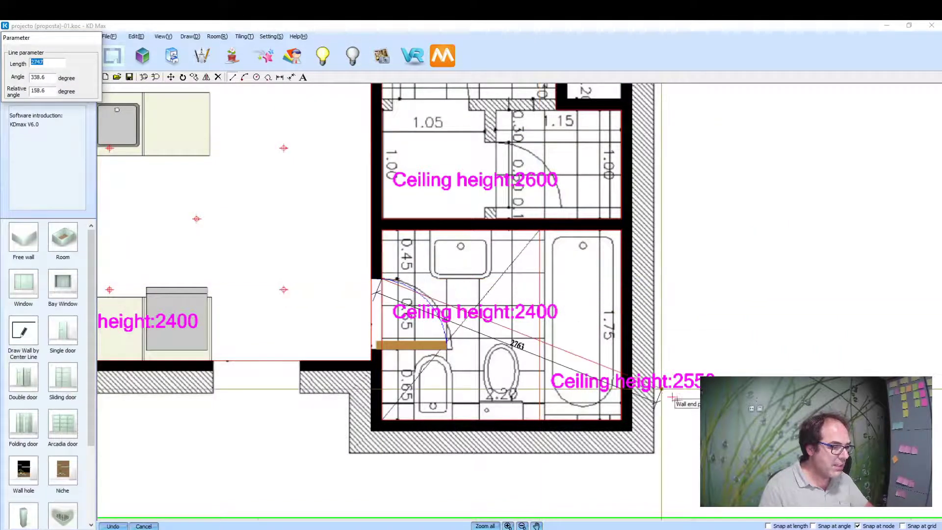
{"action": "left_click", "coordinate": [840, 526]}
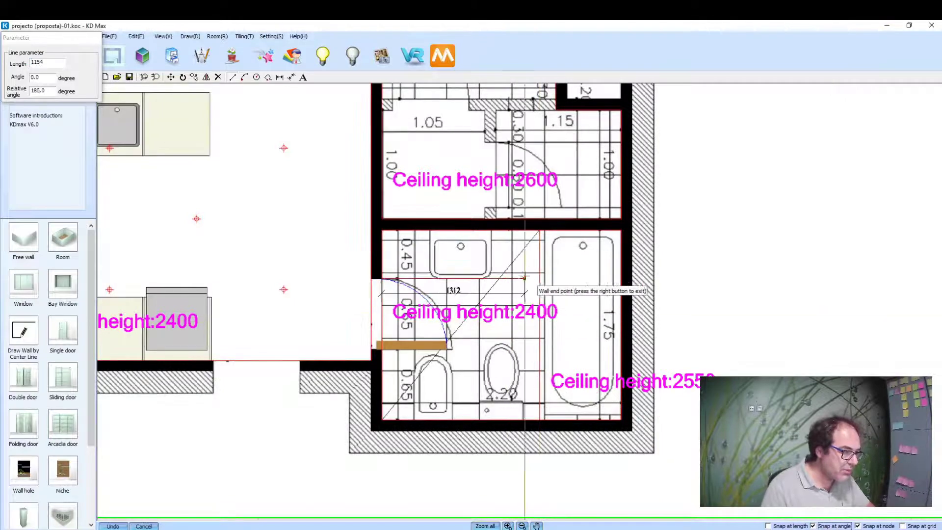
{"action": "left_click", "coordinate": [540, 278]}
{"action": "right_click", "coordinate": [540, 278]}
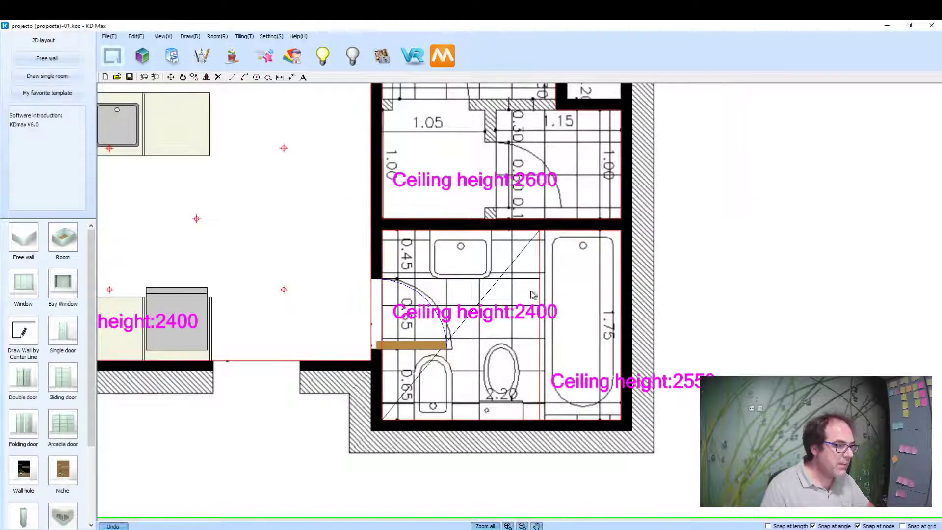
Move the horizontal line 205 up at 90 degrees into the washbasin area
{"action": "scroll", "coordinate": [484, 278], "scroll_direction": "up", "scroll_amount": 2}
{"action": "left_click", "coordinate": [499, 304]}
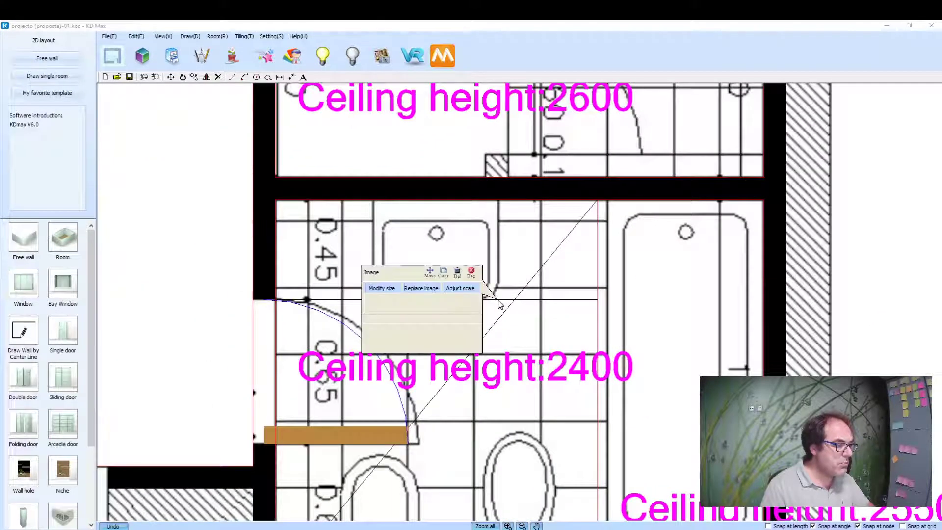
{"action": "left_click", "coordinate": [568, 303]}
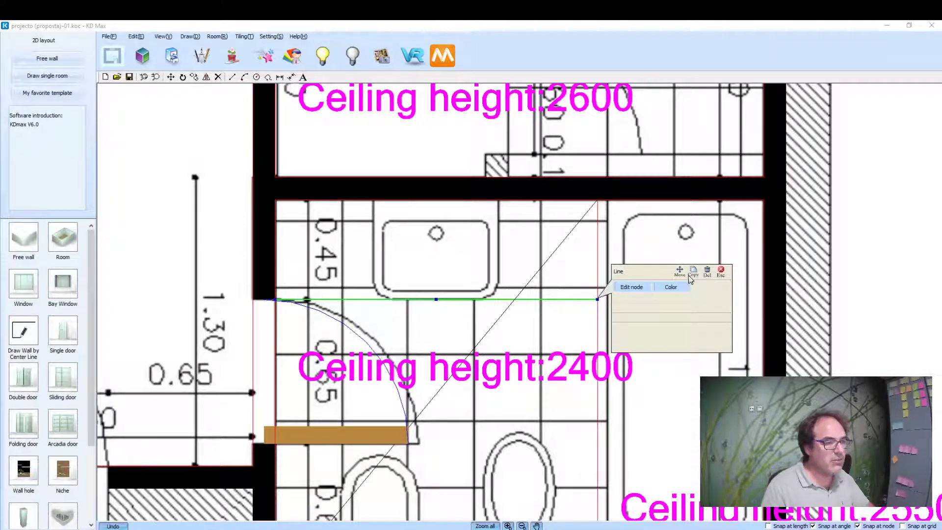
{"action": "left_click", "coordinate": [680, 271]}
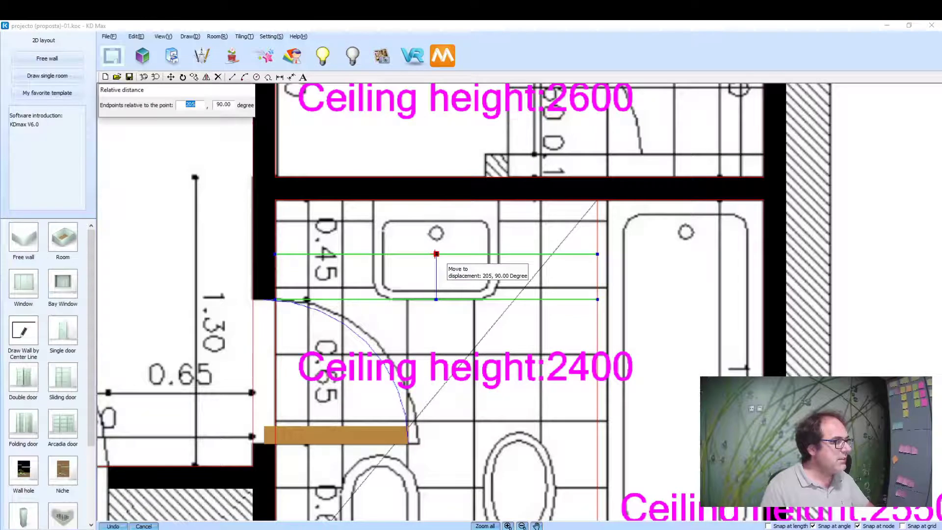
{"action": "left_click", "coordinate": [434, 247]}
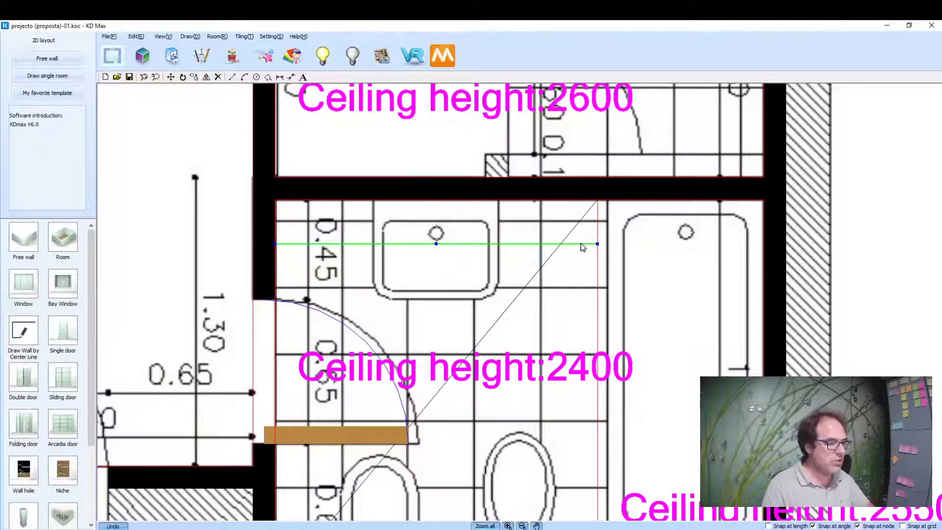
Place one spotlight at the centre of the bathroom's 2400 ceiling using Room > Spotlight
{"action": "scroll", "coordinate": [617, 264], "scroll_direction": "down", "scroll_amount": 3}
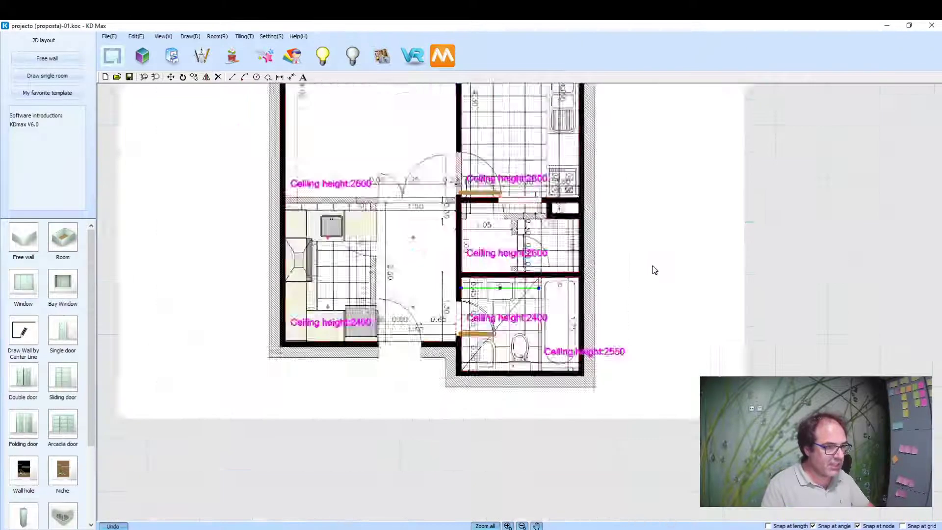
{"action": "scroll", "coordinate": [652, 269], "scroll_direction": "down", "scroll_amount": 2}
{"action": "scroll", "coordinate": [667, 269], "scroll_direction": "up", "scroll_amount": 4}
{"action": "scroll", "coordinate": [490, 272], "scroll_direction": "up", "scroll_amount": 2}
{"action": "scroll", "coordinate": [489, 272], "scroll_direction": "down", "scroll_amount": 1}
{"action": "scroll", "coordinate": [466, 276], "scroll_direction": "up", "scroll_amount": 1}
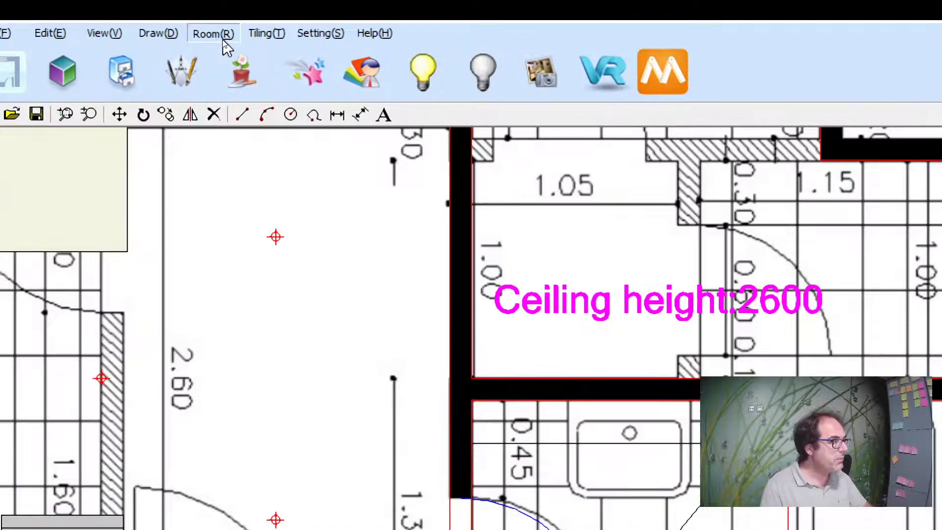
{"action": "left_click", "coordinate": [223, 41]}
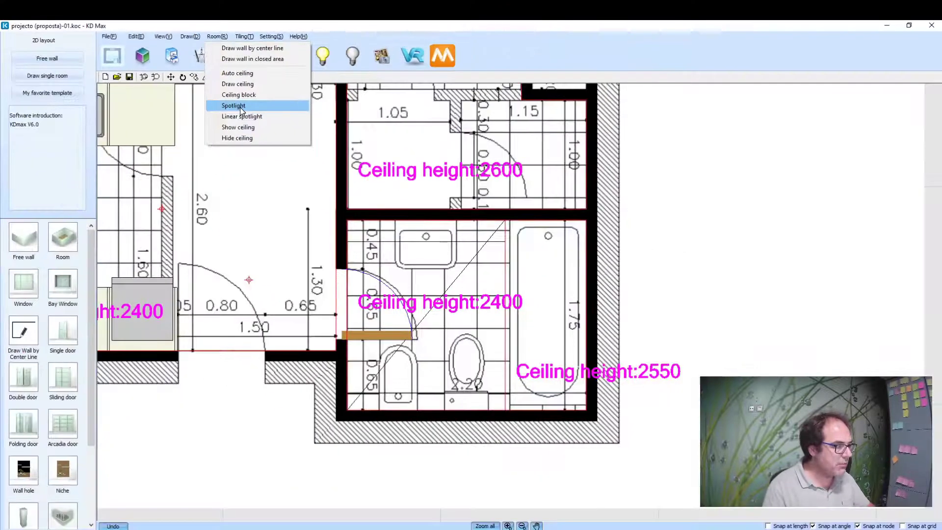
{"action": "left_click", "coordinate": [258, 175]}
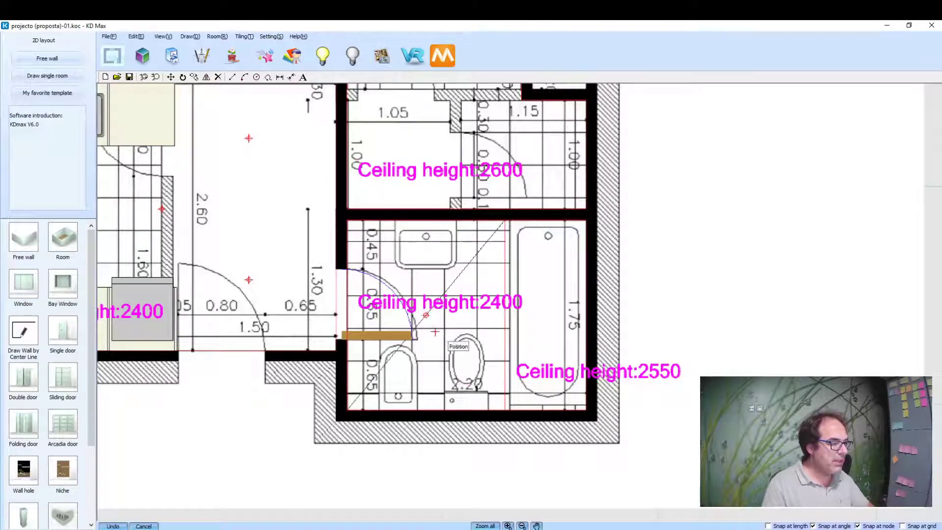
{"action": "scroll", "coordinate": [327, 329], "scroll_direction": "up", "scroll_amount": 3}
{"action": "scroll", "coordinate": [329, 327], "scroll_direction": "down", "scroll_amount": 3}
{"action": "scroll", "coordinate": [314, 334], "scroll_direction": "up", "scroll_amount": 3}
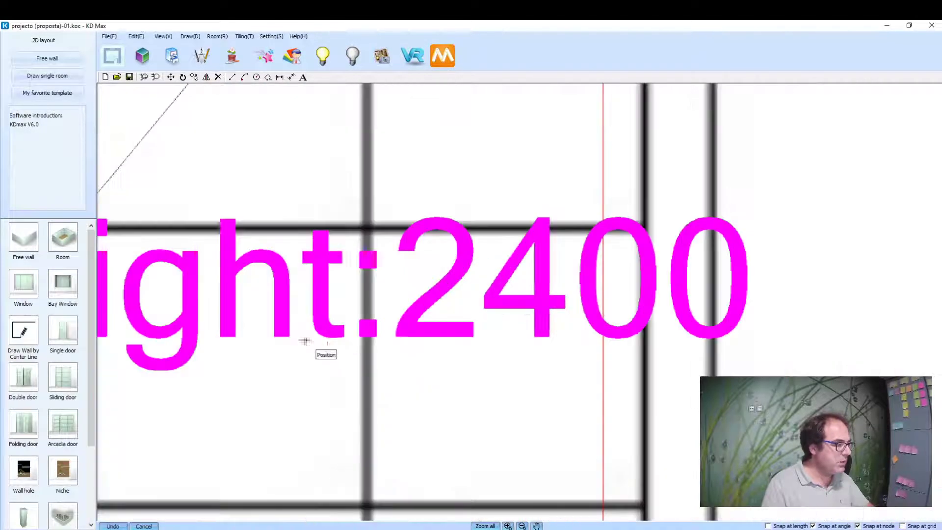
{"action": "scroll", "coordinate": [299, 336], "scroll_direction": "down", "scroll_amount": 2}
{"action": "scroll", "coordinate": [392, 345], "scroll_direction": "down", "scroll_amount": 1}
{"action": "scroll", "coordinate": [391, 345], "scroll_direction": "down", "scroll_amount": 1}
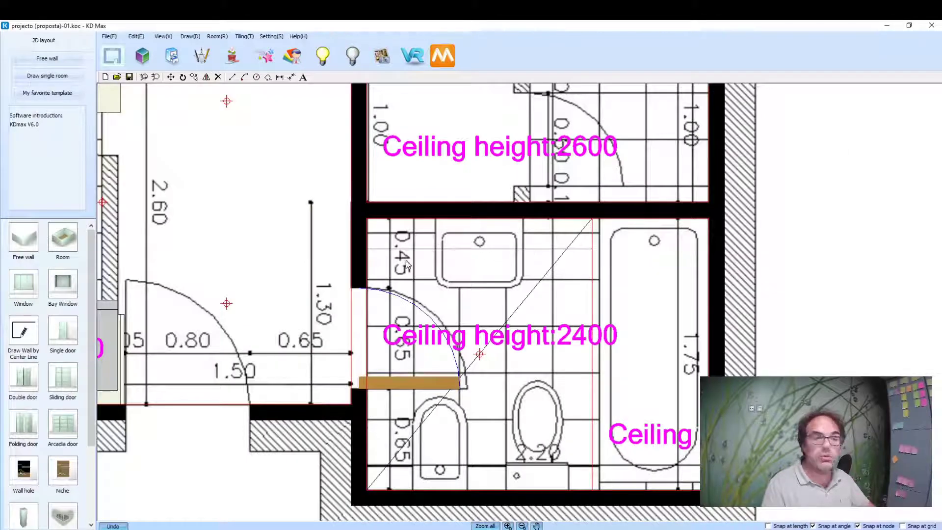
Add a linear row of 2 spotlights above the washbasin, skipping both ends
{"action": "left_click", "coordinate": [213, 37]}
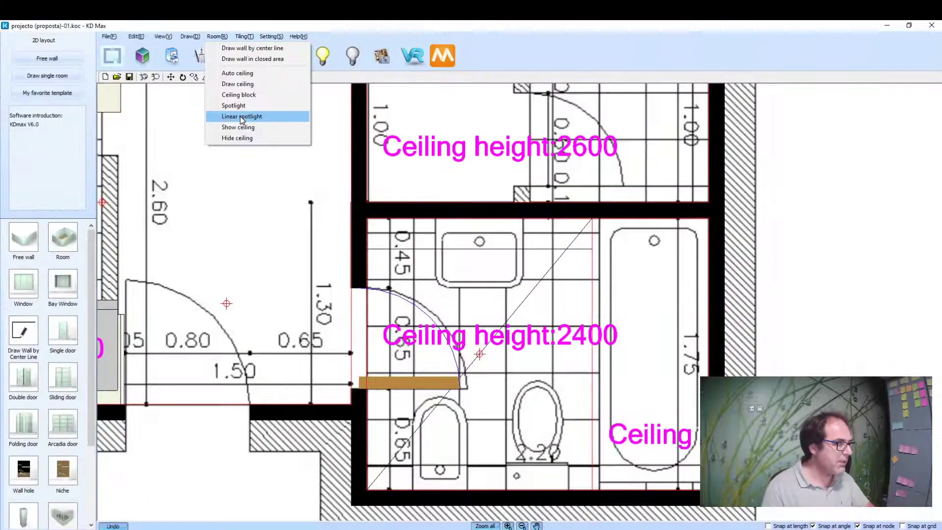
{"action": "left_click", "coordinate": [243, 117]}
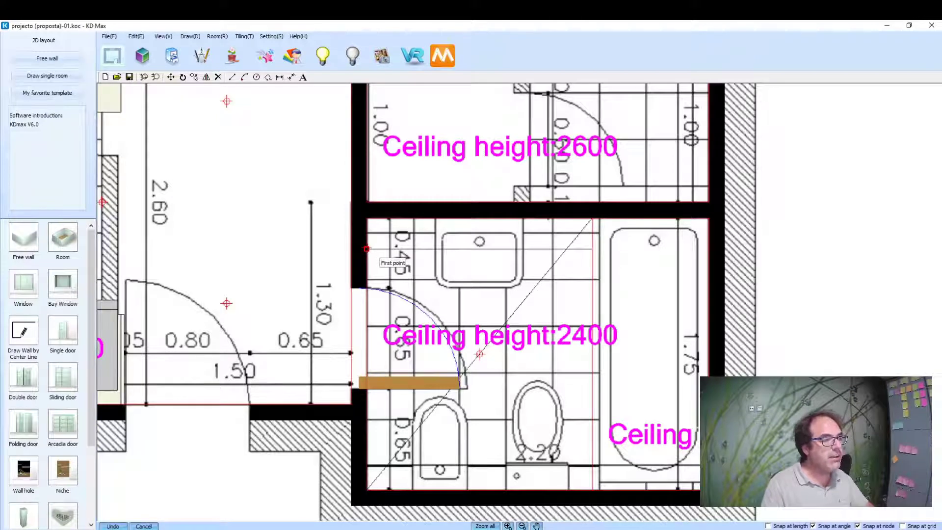
{"action": "left_click", "coordinate": [367, 249]}
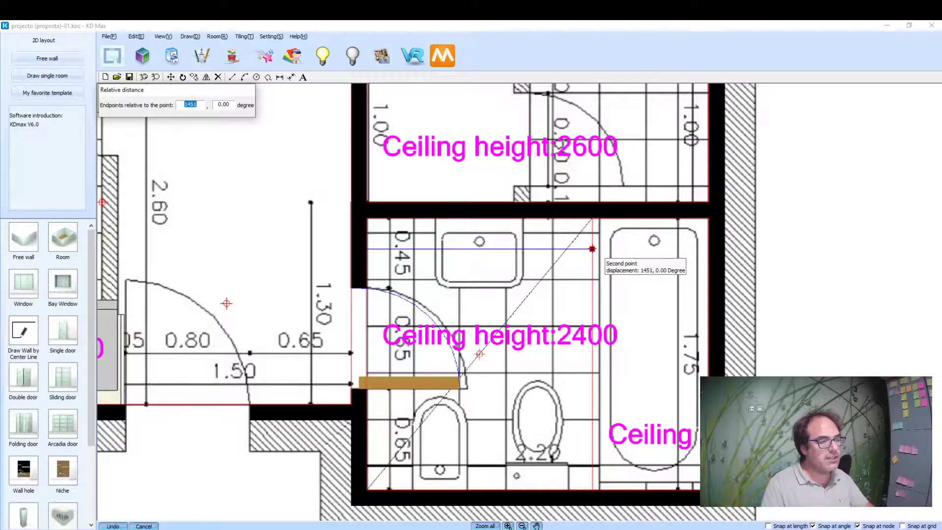
{"action": "left_click", "coordinate": [593, 248]}
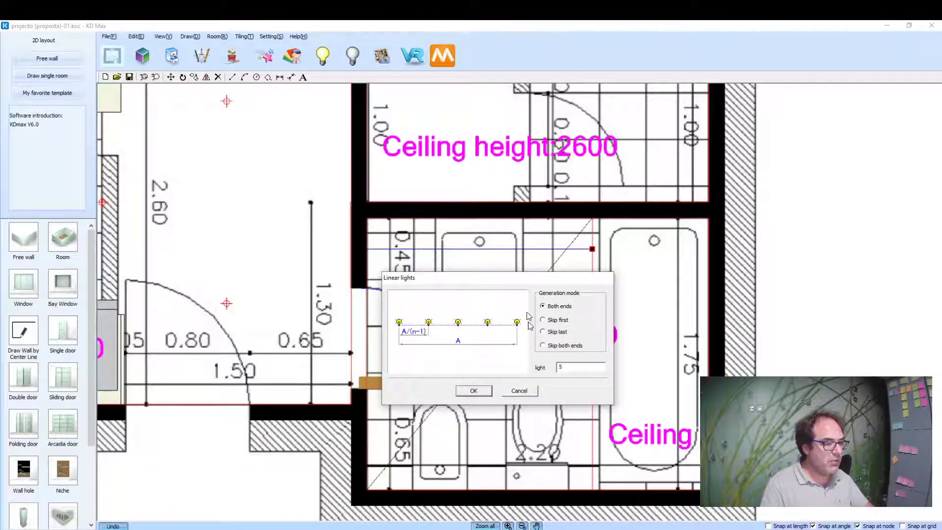
{"action": "type", "text": "2"}
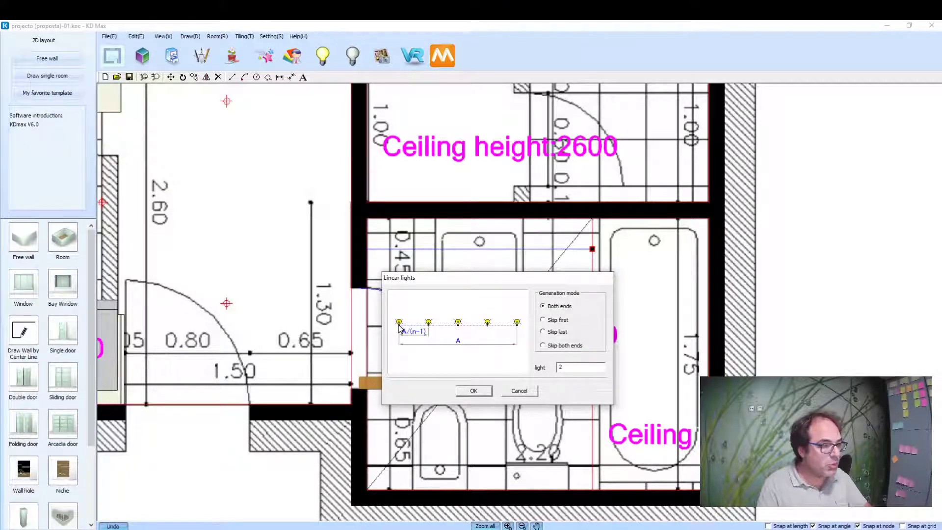
{"action": "left_click", "coordinate": [543, 345]}
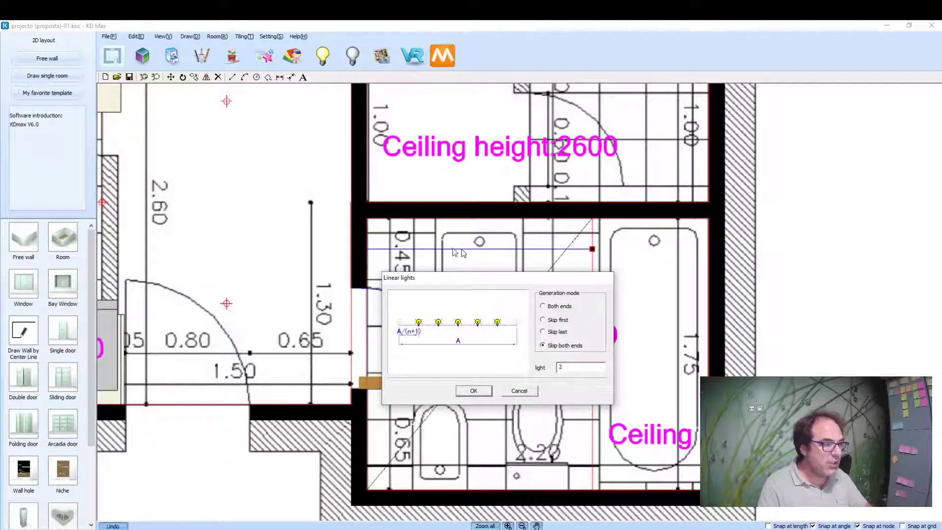
{"action": "left_click", "coordinate": [473, 391]}
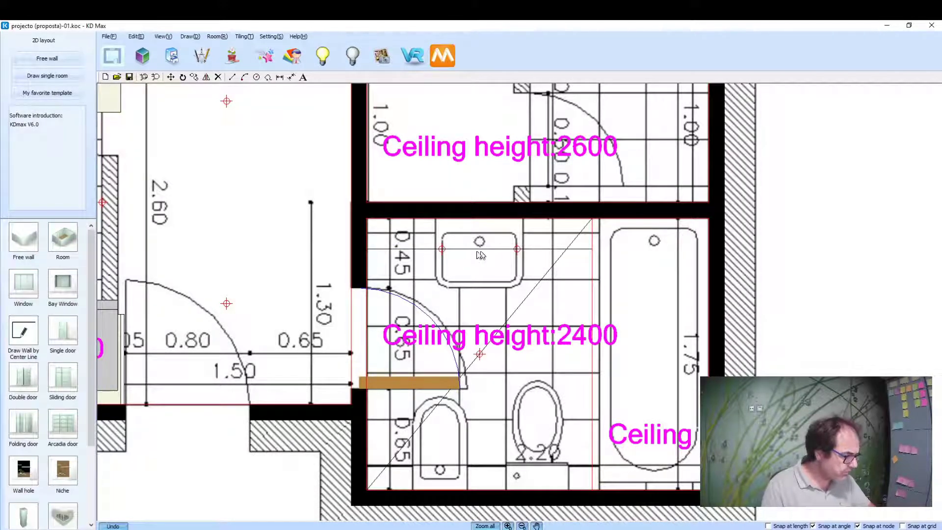
Switch to the 3D view with the bathroom confirmed as the current room
{"action": "left_click", "coordinate": [143, 58]}
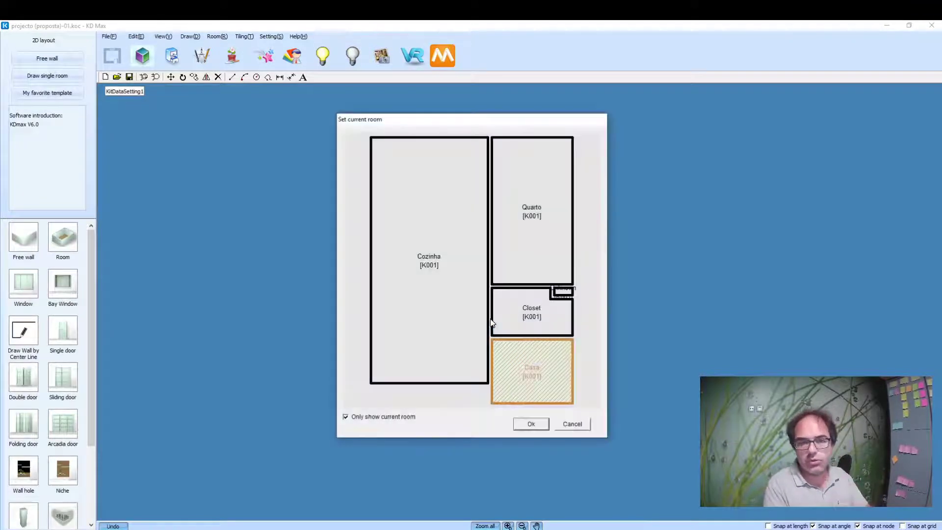
{"action": "left_click", "coordinate": [540, 425]}
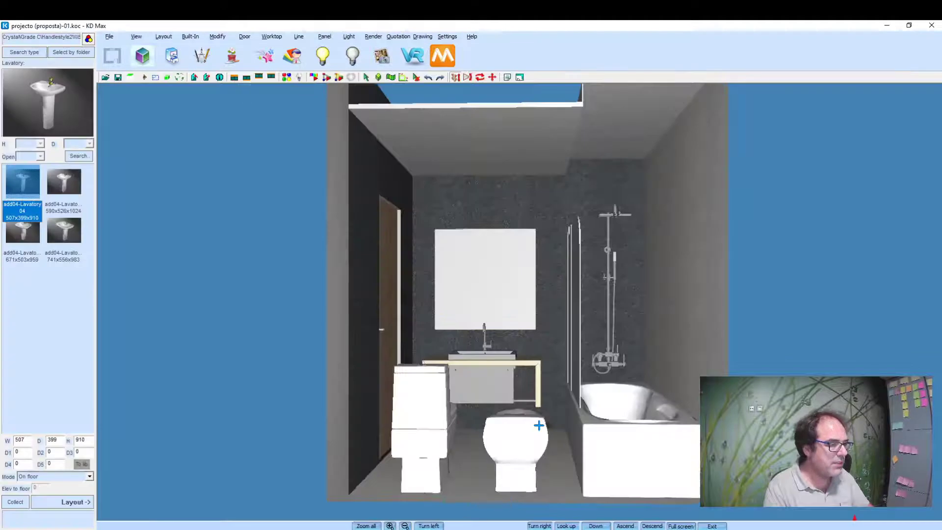
{"action": "left_click_drag", "start_coordinate": [520, 257], "coordinate": [506, 257]}
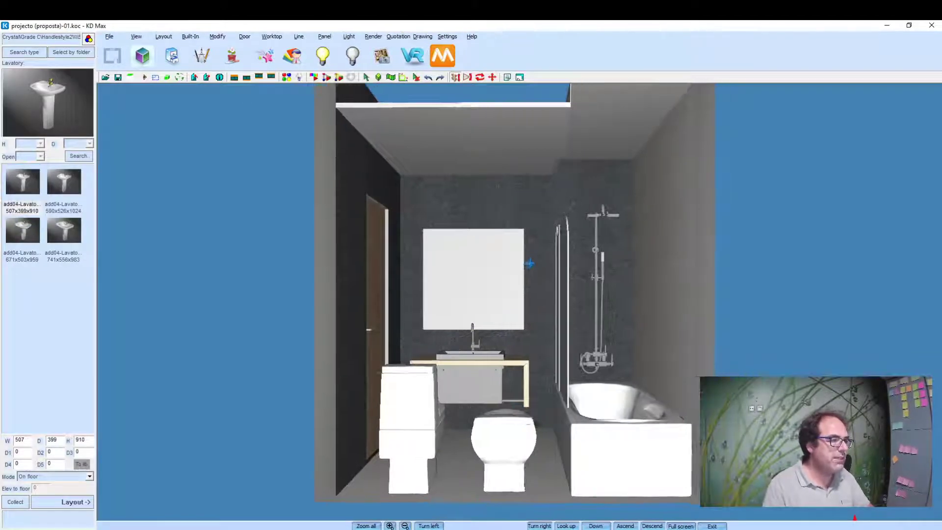
{"action": "scroll", "coordinate": [507, 256], "scroll_direction": "up", "scroll_amount": 1}
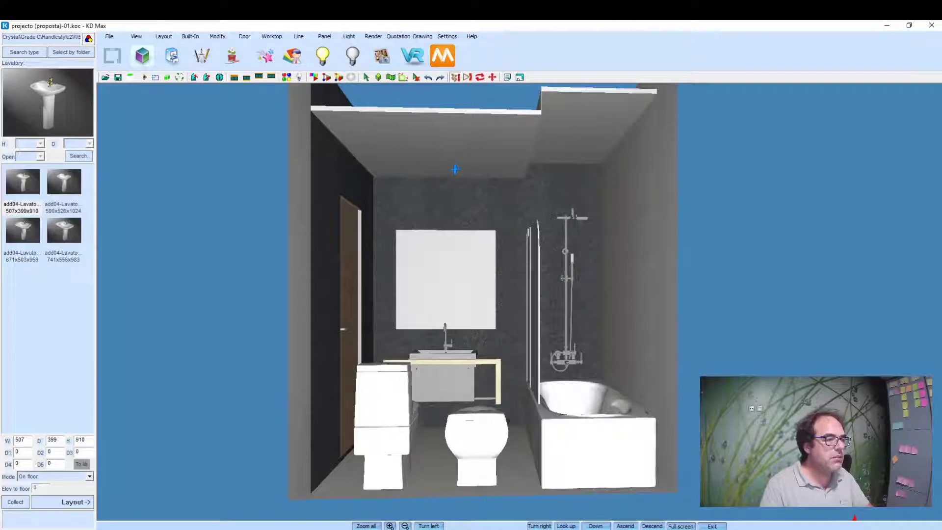
{"action": "scroll", "coordinate": [434, 169], "scroll_direction": "up", "scroll_amount": 2}
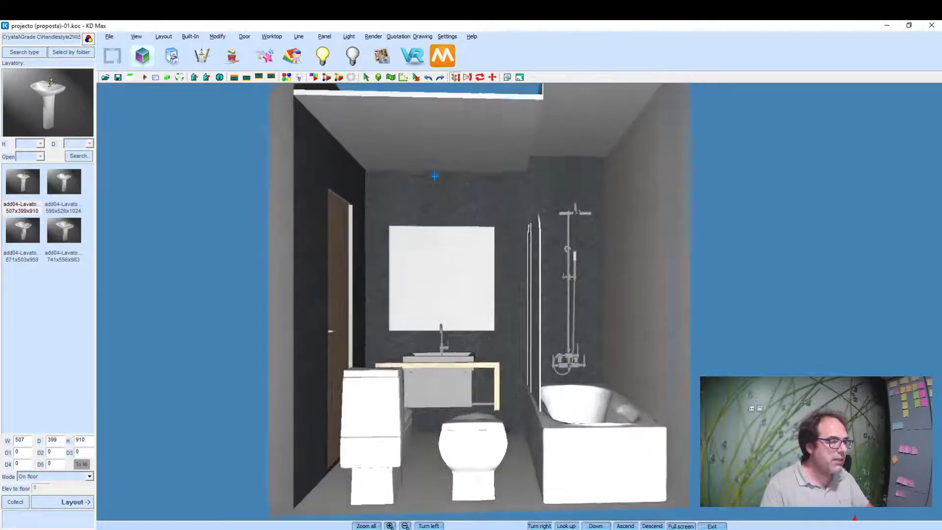
{"action": "scroll", "coordinate": [411, 169], "scroll_direction": "down", "scroll_amount": 1}
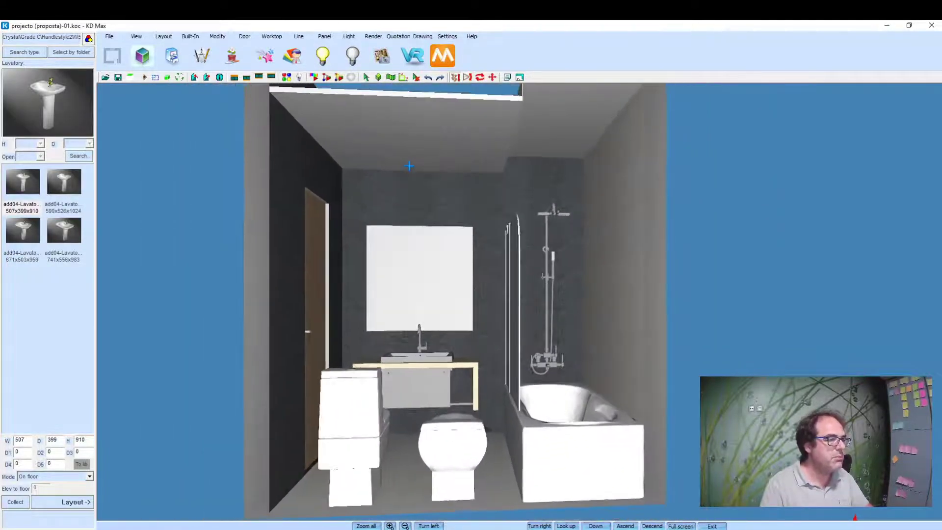
{"action": "left_click_drag", "start_coordinate": [411, 168], "coordinate": [501, 182]}
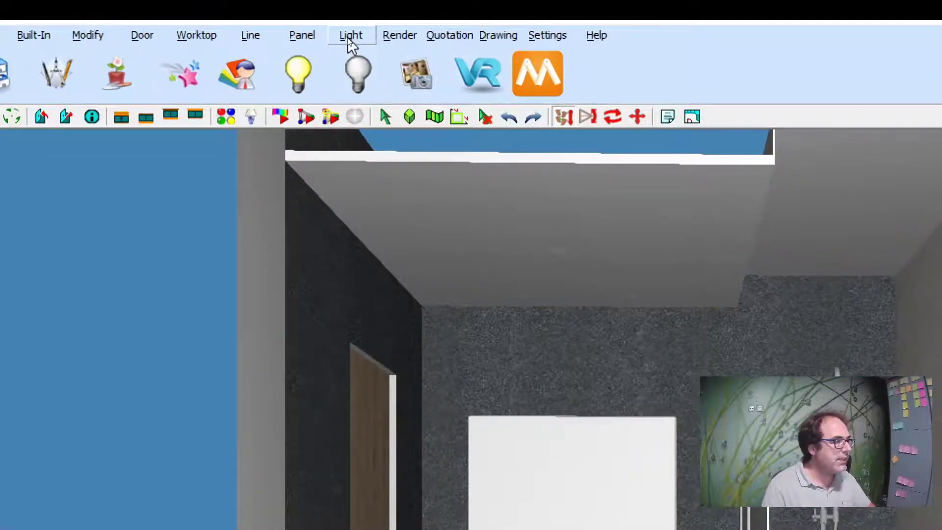
Set the central ceiling spotlight's power to 60 W, keeping the Compact fluorescent lamp type
{"action": "left_click", "coordinate": [350, 35]}
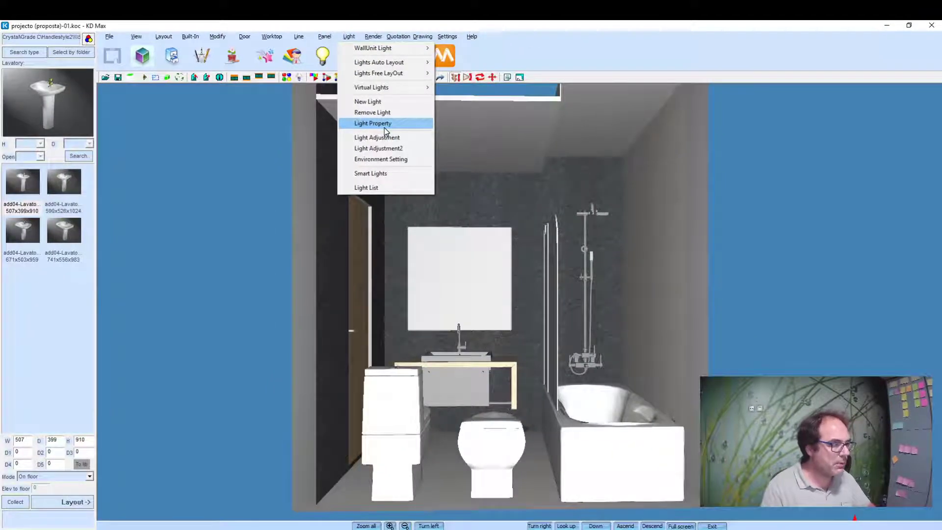
{"action": "left_click", "coordinate": [385, 124]}
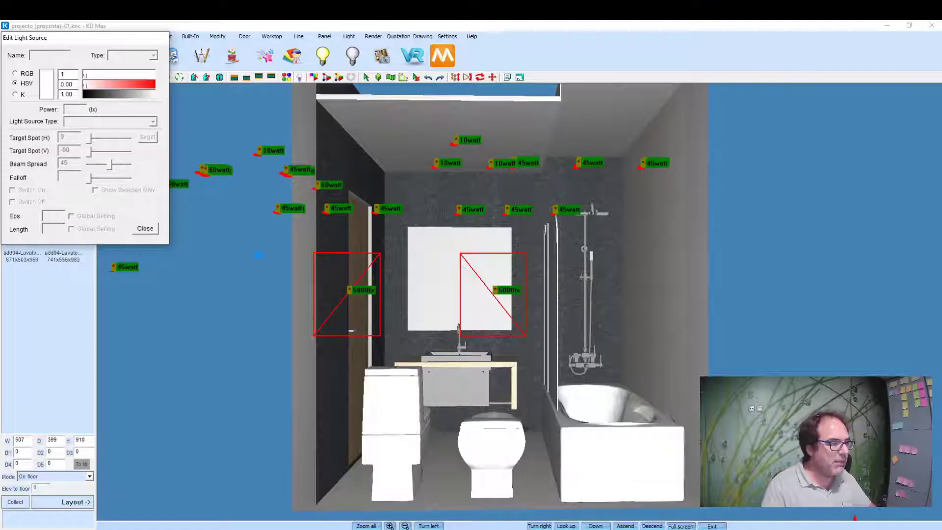
{"action": "left_click", "coordinate": [498, 92]}
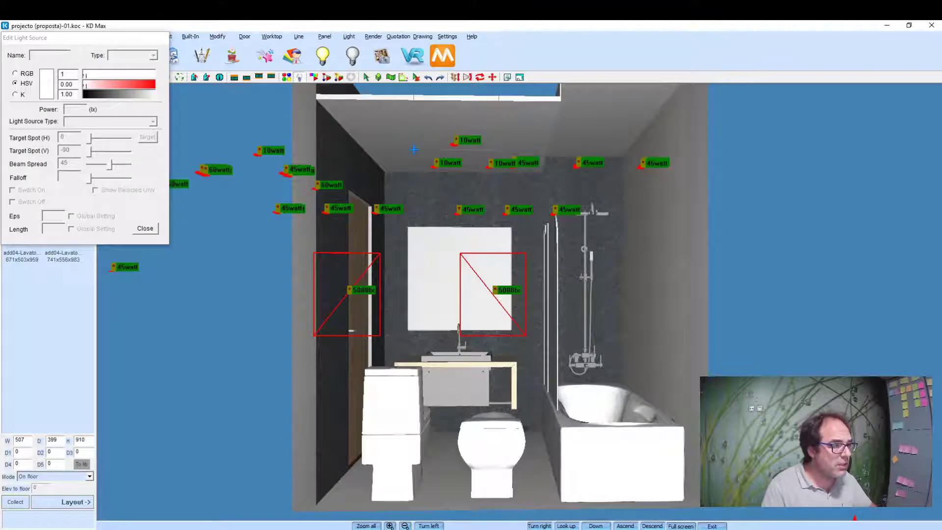
{"action": "left_click", "coordinate": [417, 148]}
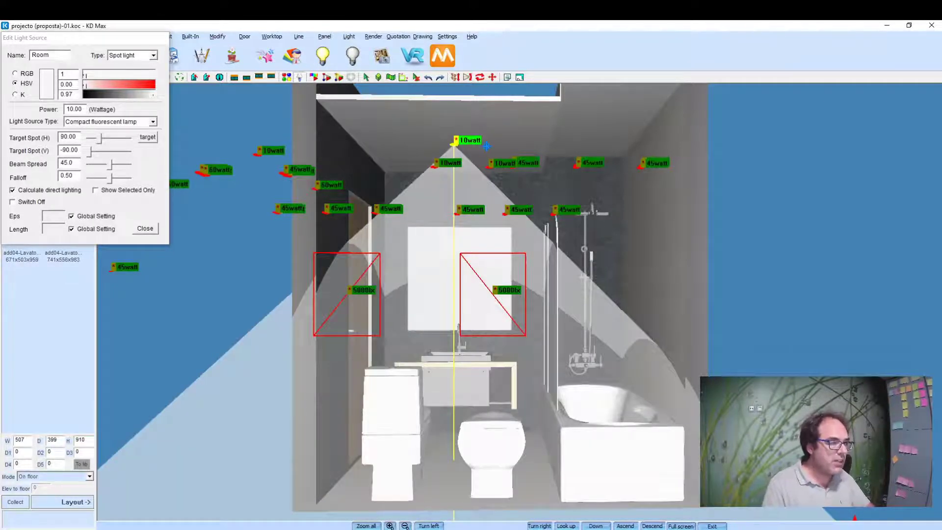
{"action": "double_click", "coordinate": [72, 108]}
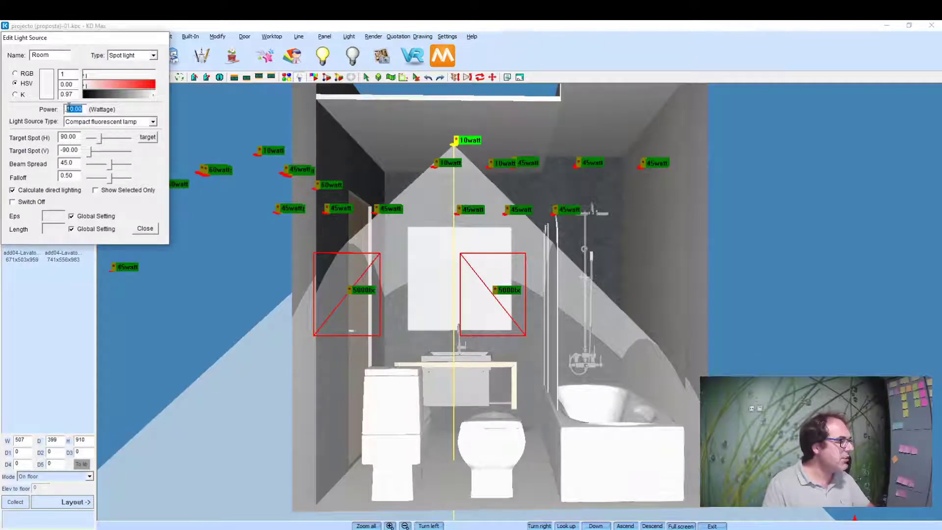
{"action": "type", "text": "60"}
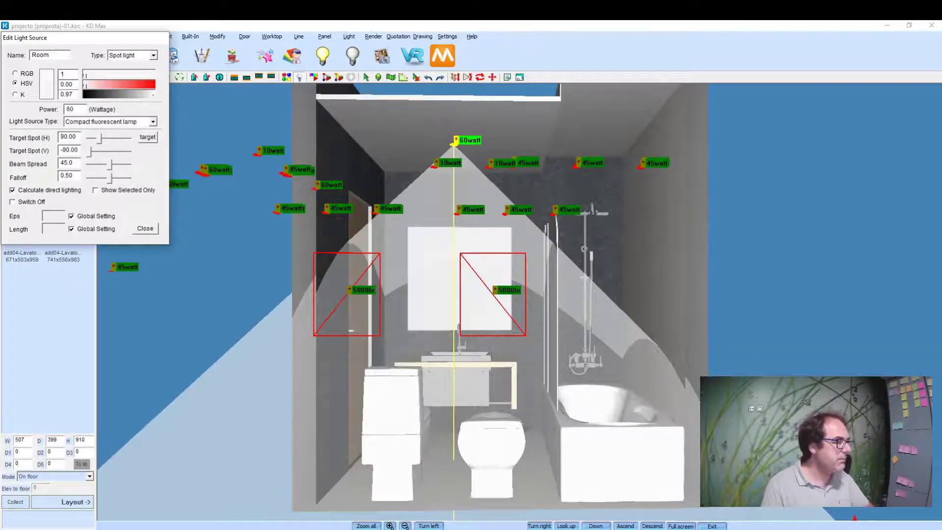
{"action": "left_click", "coordinate": [85, 122]}
{"action": "left_click", "coordinate": [85, 122]}
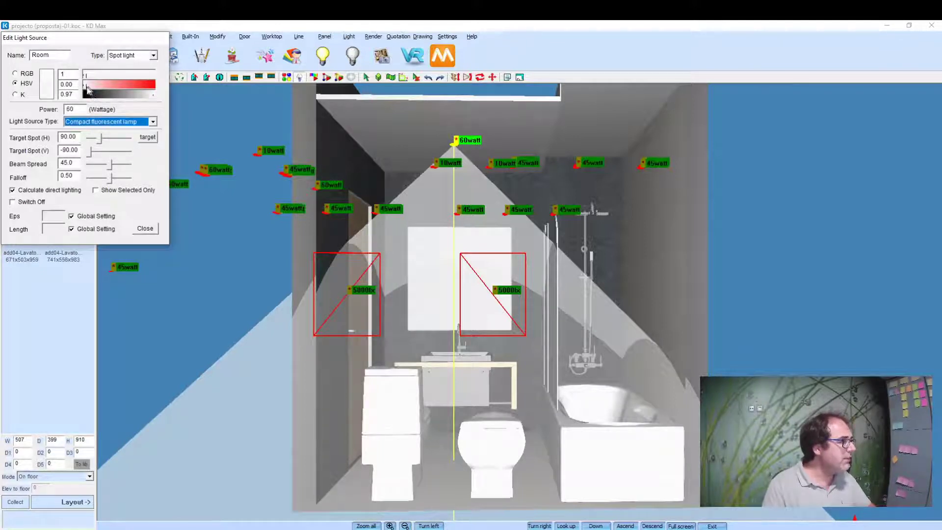
Tint the central spotlight warm yellow and widen its beam spread
{"action": "left_click", "coordinate": [49, 89]}
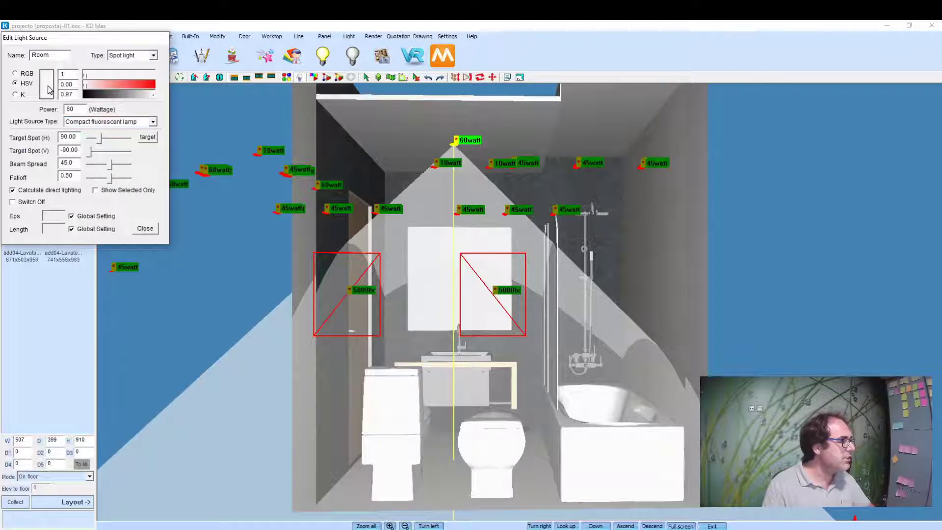
{"action": "left_click", "coordinate": [88, 86]}
{"action": "left_click", "coordinate": [91, 76]}
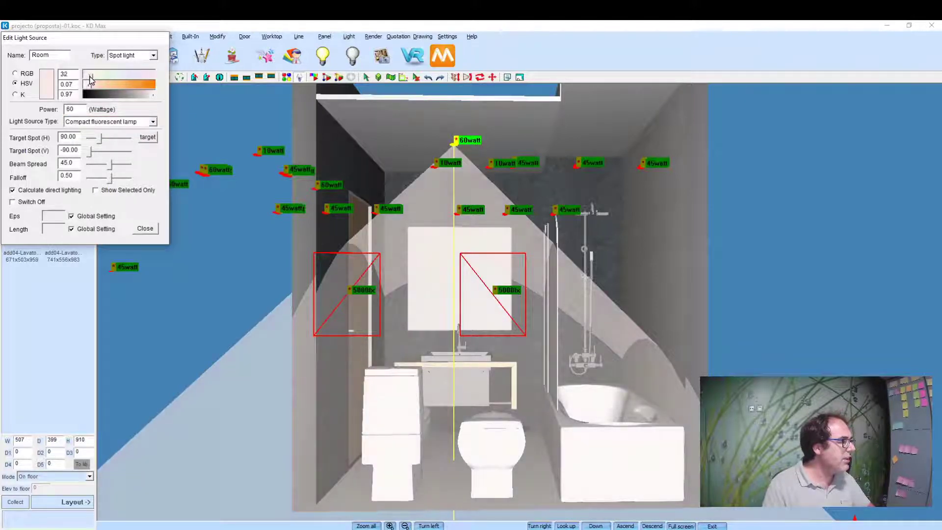
{"action": "left_click_drag", "start_coordinate": [90, 77], "coordinate": [104, 87]}
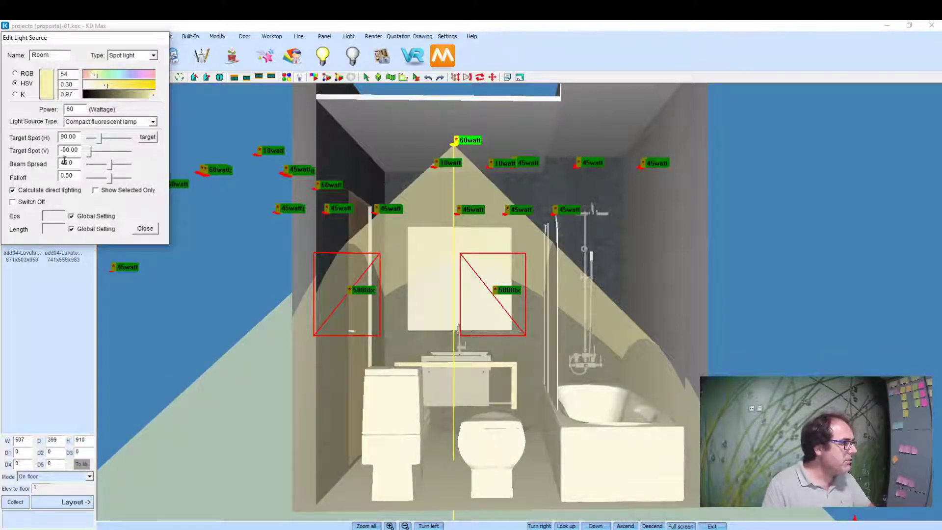
{"action": "left_click_drag", "start_coordinate": [111, 164], "coordinate": [117, 169]}
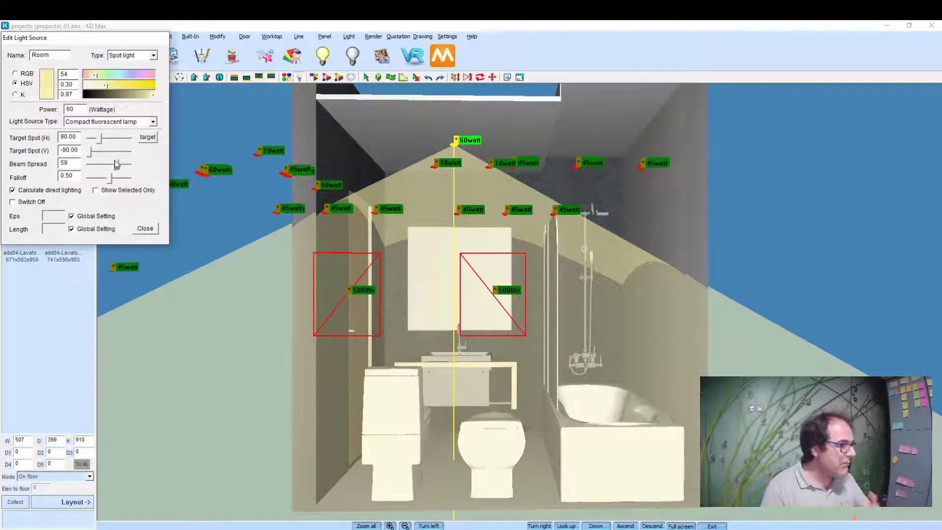
{"action": "mouse_move", "coordinate": [90, 152]}
{"action": "left_mouse_down"}
{"action": "mouse_move", "coordinate": [101, 158]}
{"action": "mouse_move", "coordinate": [88, 160]}
{"action": "left_mouse_up"}
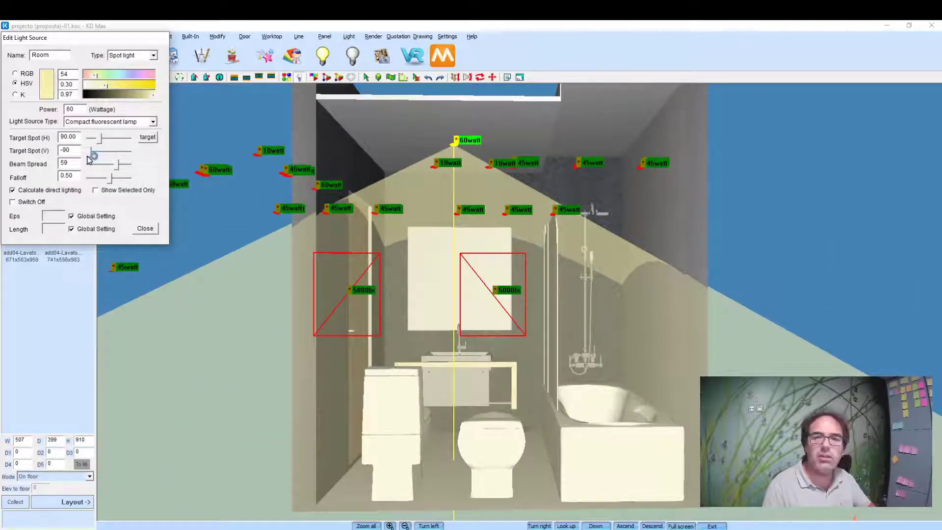
{"action": "left_click", "coordinate": [149, 231]}
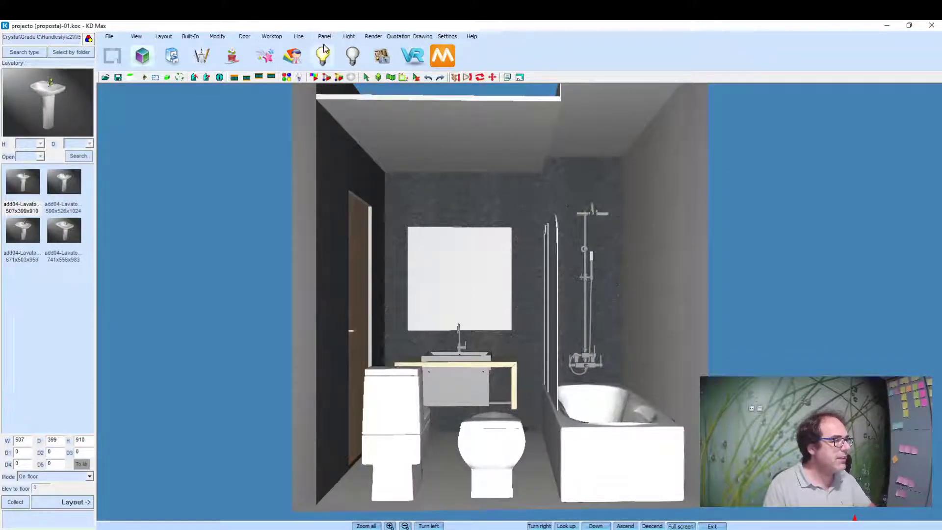
Give both 10 W spotlights a warm yellow-orange tint and narrower beams aimed straight down
{"action": "left_click", "coordinate": [349, 37]}
{"action": "left_click", "coordinate": [389, 124]}
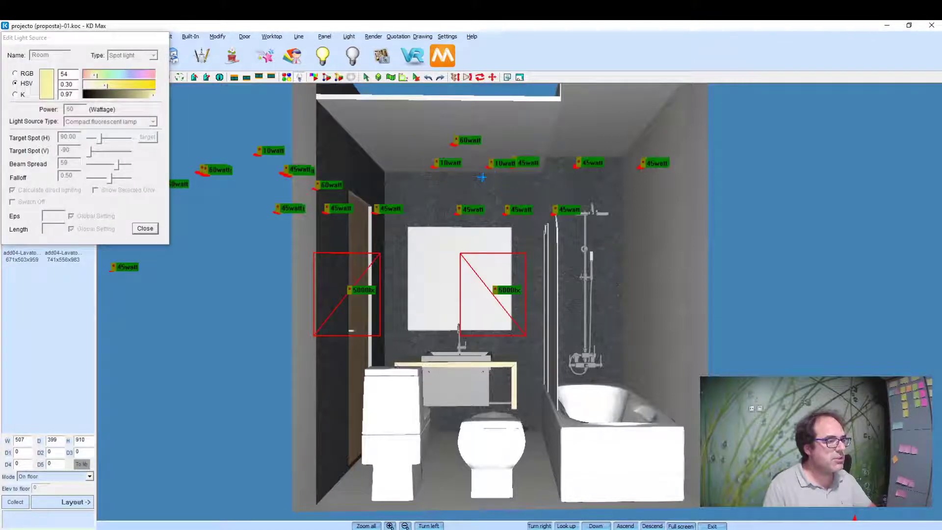
{"action": "left_click_drag", "start_coordinate": [495, 175], "coordinate": [490, 182]}
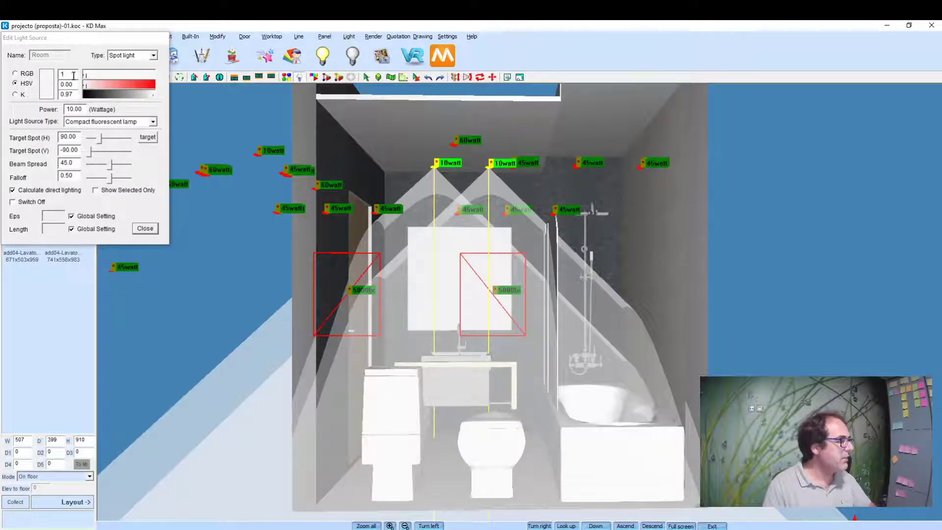
{"action": "left_click", "coordinate": [87, 88]}
{"action": "left_click_drag", "start_coordinate": [86, 76], "coordinate": [101, 88]}
{"action": "left_click", "coordinate": [98, 87]}
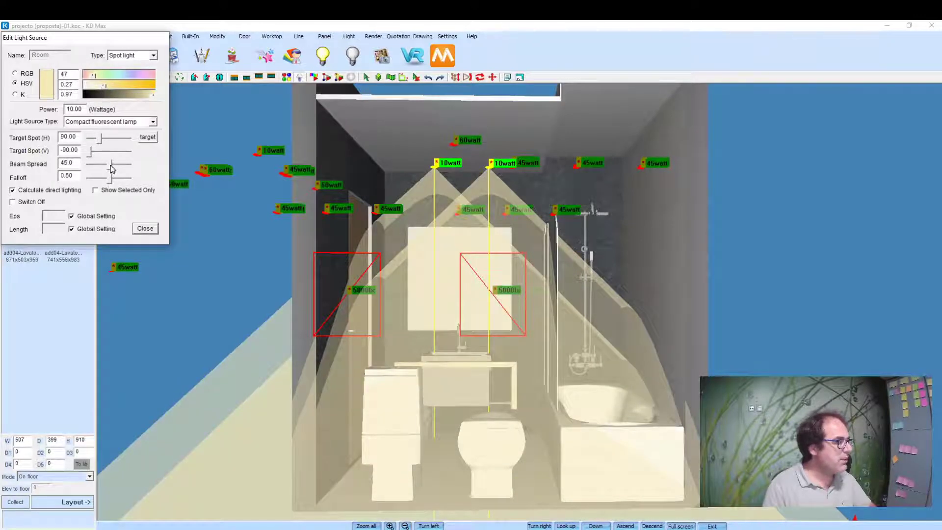
{"action": "left_click_drag", "start_coordinate": [112, 170], "coordinate": [102, 171]}
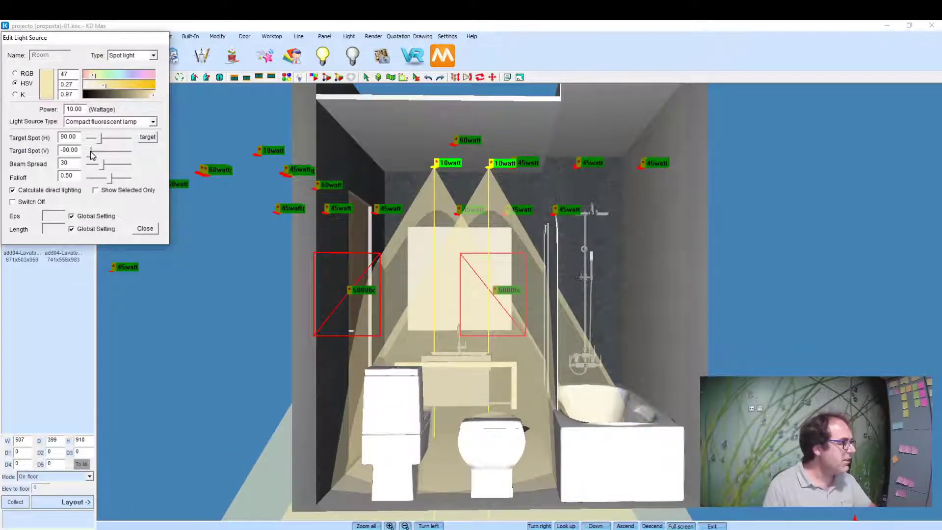
{"action": "left_click_drag", "start_coordinate": [92, 155], "coordinate": [87, 158]}
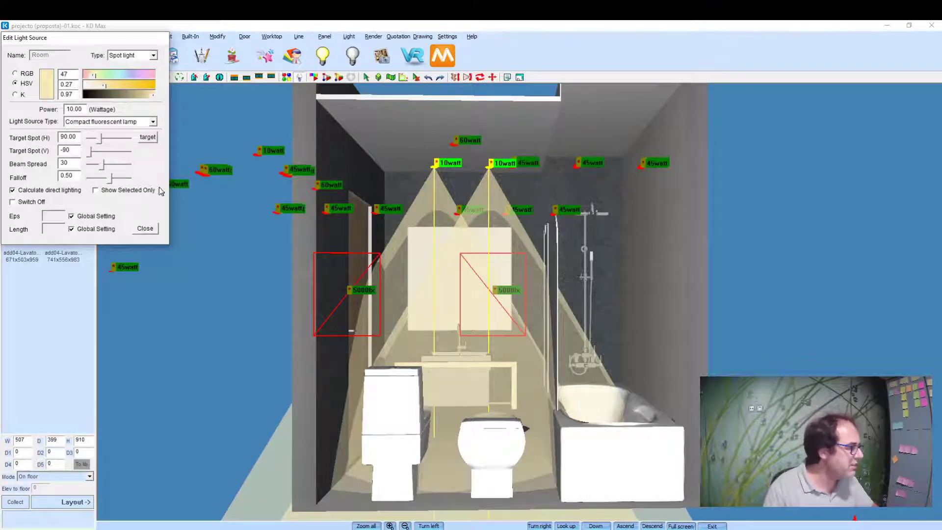
{"action": "left_click", "coordinate": [145, 228]}
Zoom the 3D view to see the whole bathroom and its tiered ceiling from an elevated corner
{"action": "scroll", "coordinate": [361, 228], "scroll_direction": "up", "scroll_amount": 2}
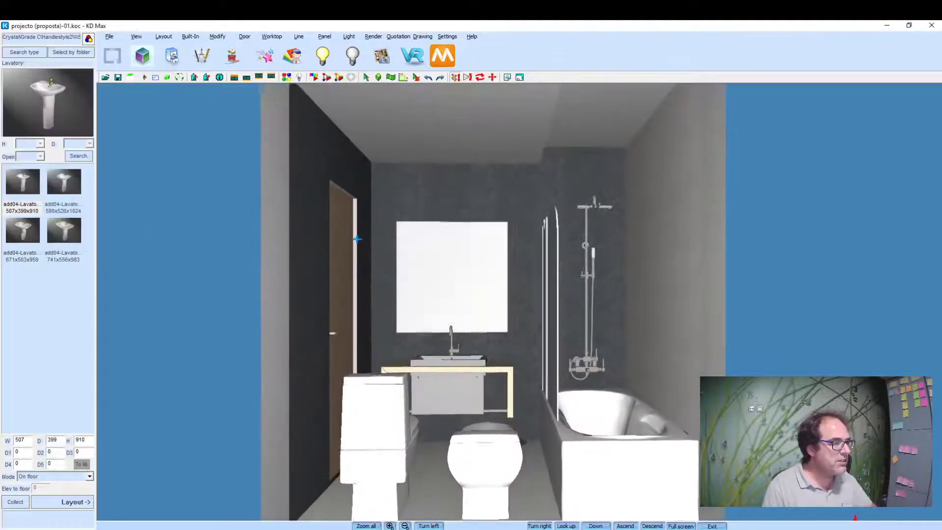
{"action": "scroll", "coordinate": [363, 241], "scroll_direction": "up", "scroll_amount": 1}
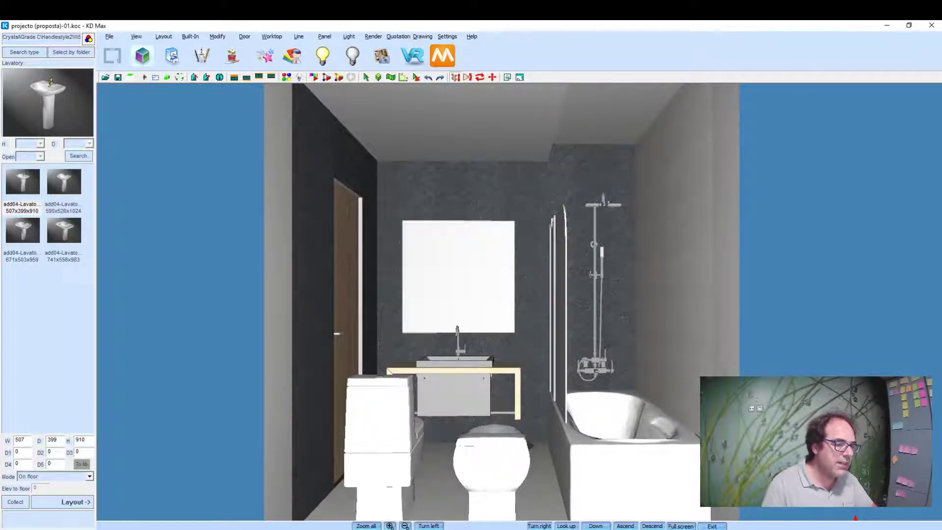
{"action": "scroll", "coordinate": [773, 349], "scroll_direction": "up", "scroll_amount": 5}
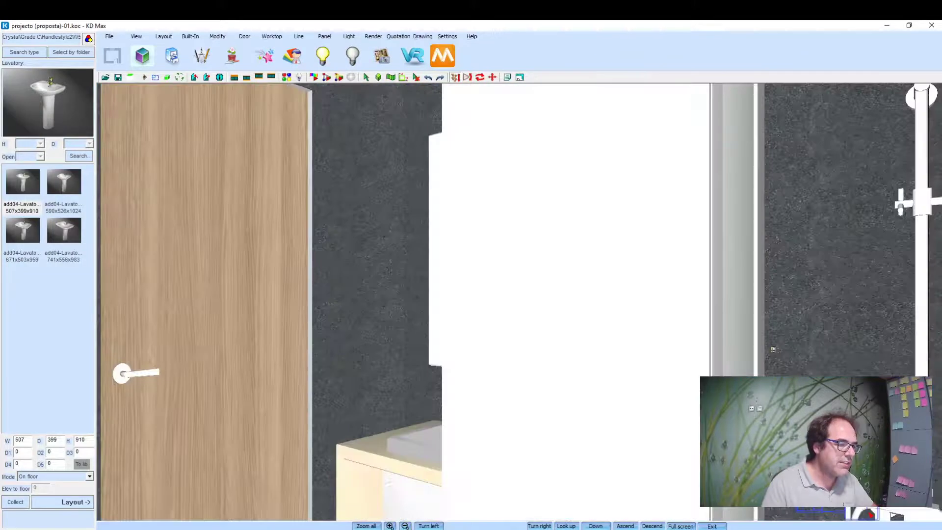
{"action": "scroll", "coordinate": [753, 294], "scroll_direction": "down", "scroll_amount": 5}
{"action": "scroll", "coordinate": [720, 241], "scroll_direction": "down", "scroll_amount": 2}
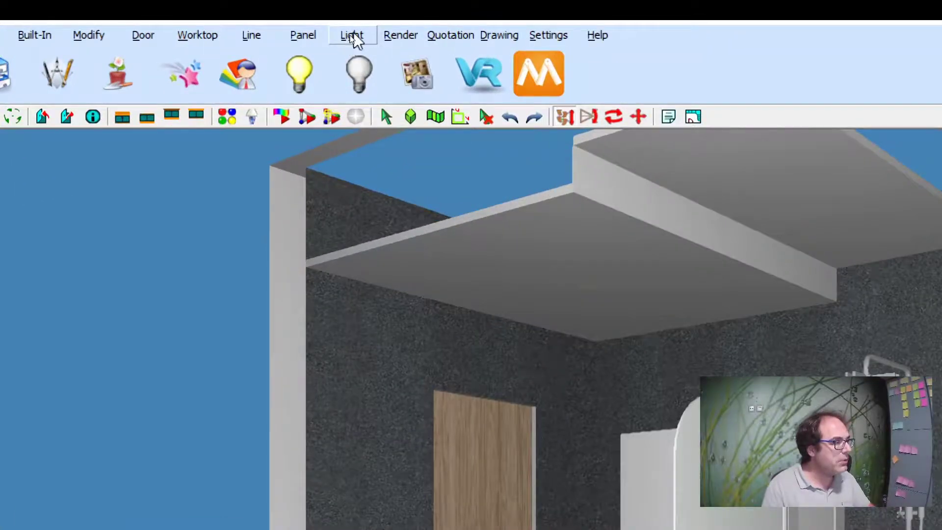
Add a new light on the edge of the lowered ceiling beam
{"action": "left_click", "coordinate": [350, 37]}
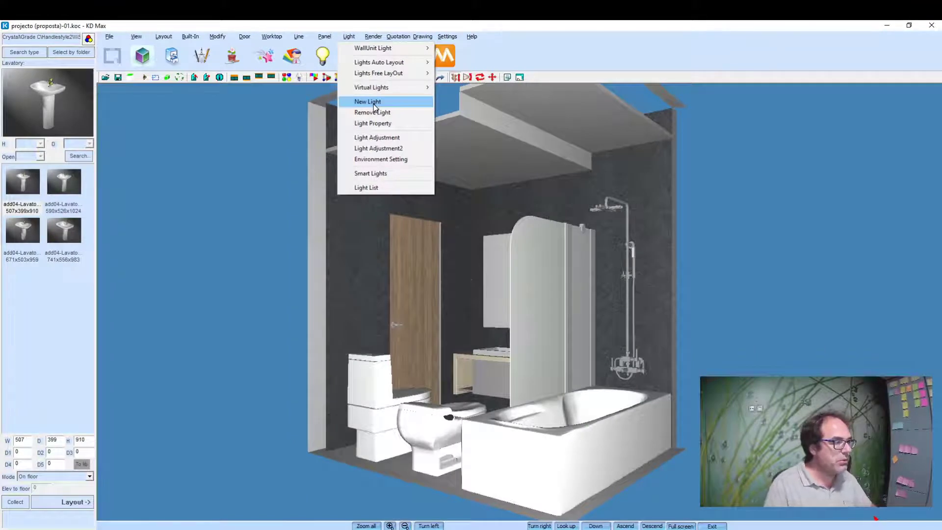
{"action": "left_click", "coordinate": [373, 103]}
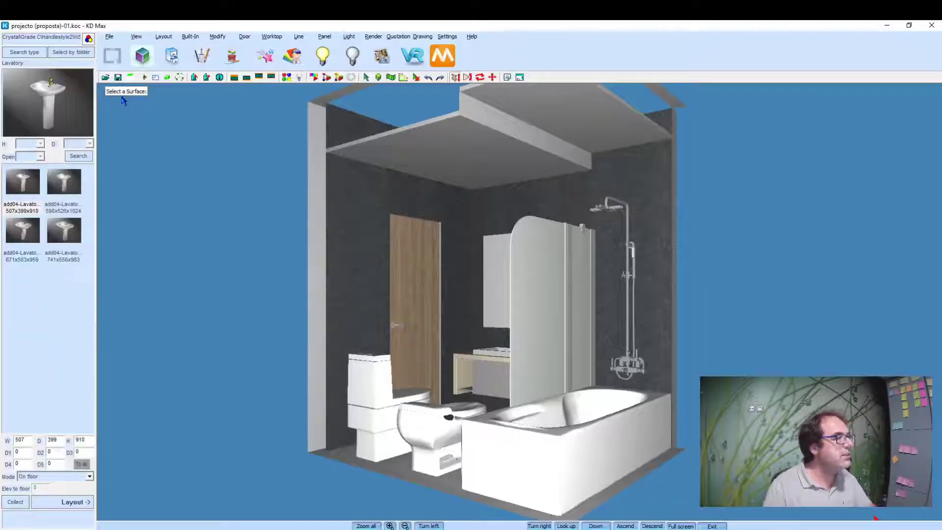
{"action": "left_click", "coordinate": [521, 135]}
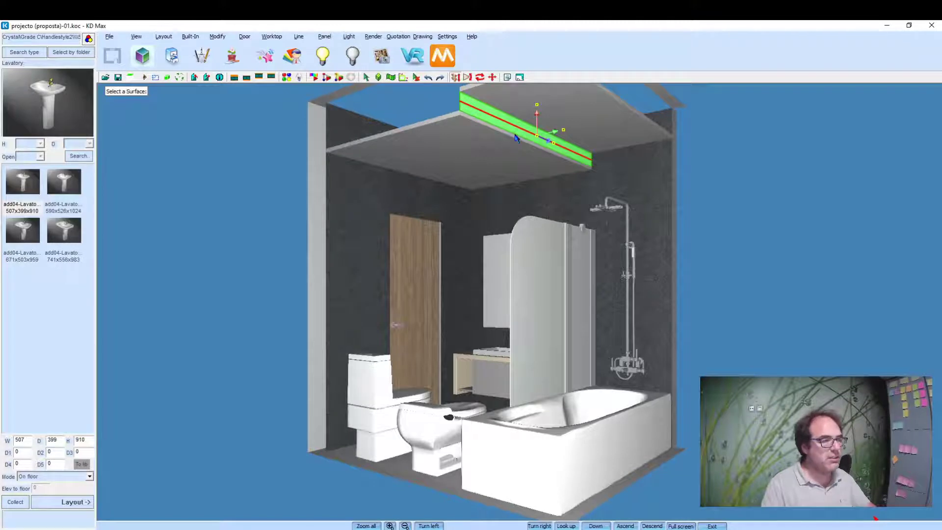
{"action": "left_click", "coordinate": [515, 135]}
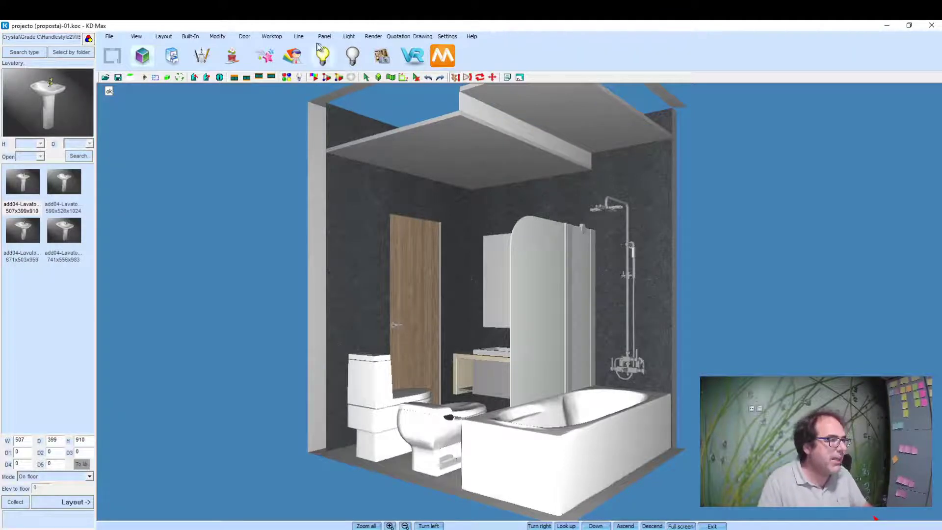
Try Spot and Sunlight types on the new ceiling-edge light, tint it pale yellow-orange, enter 2000
{"action": "left_click", "coordinate": [349, 37]}
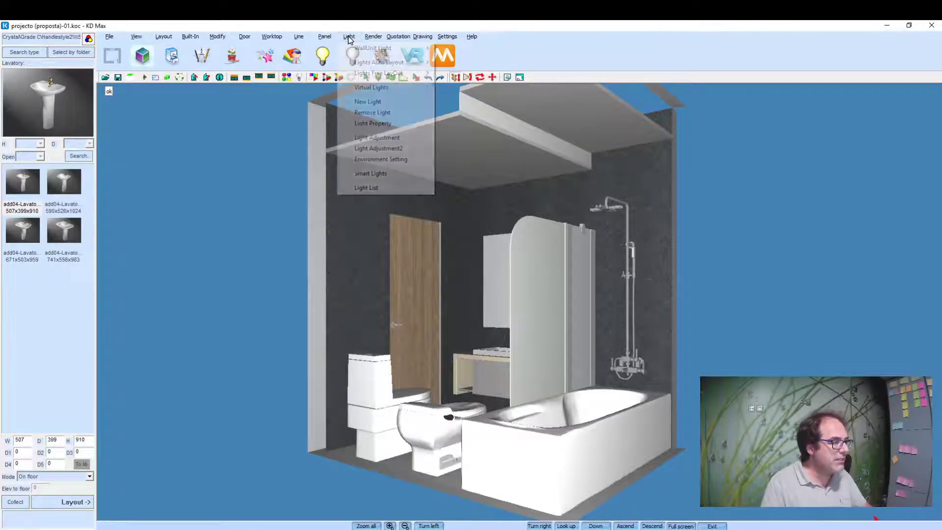
{"action": "left_click", "coordinate": [370, 124]}
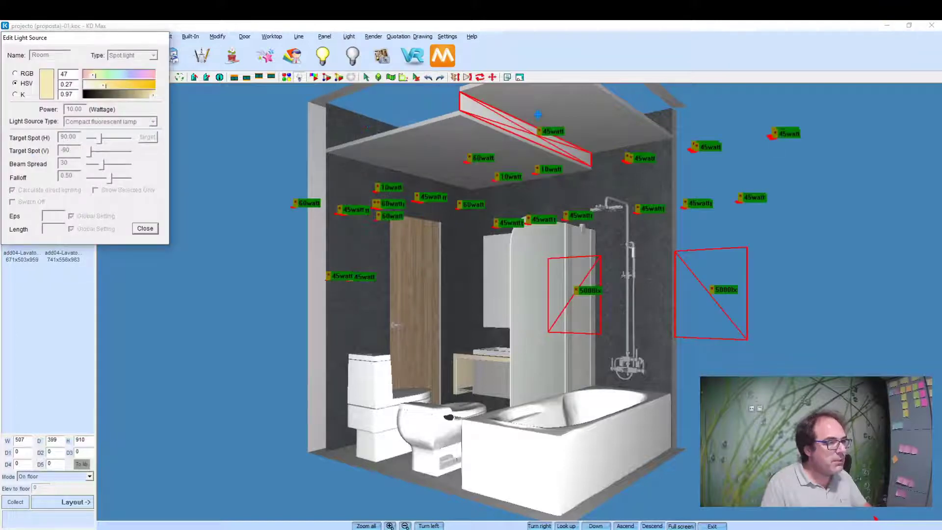
{"action": "left_click", "coordinate": [519, 125]}
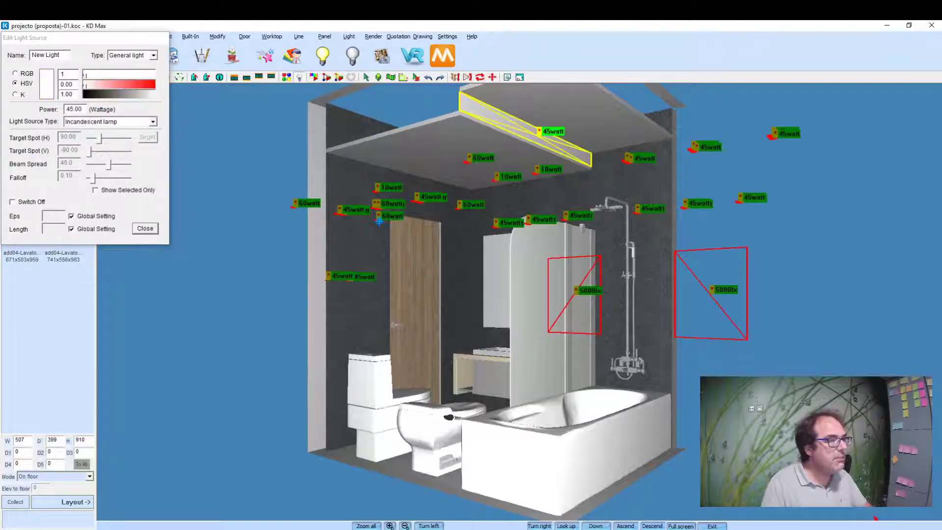
{"action": "left_click", "coordinate": [139, 56]}
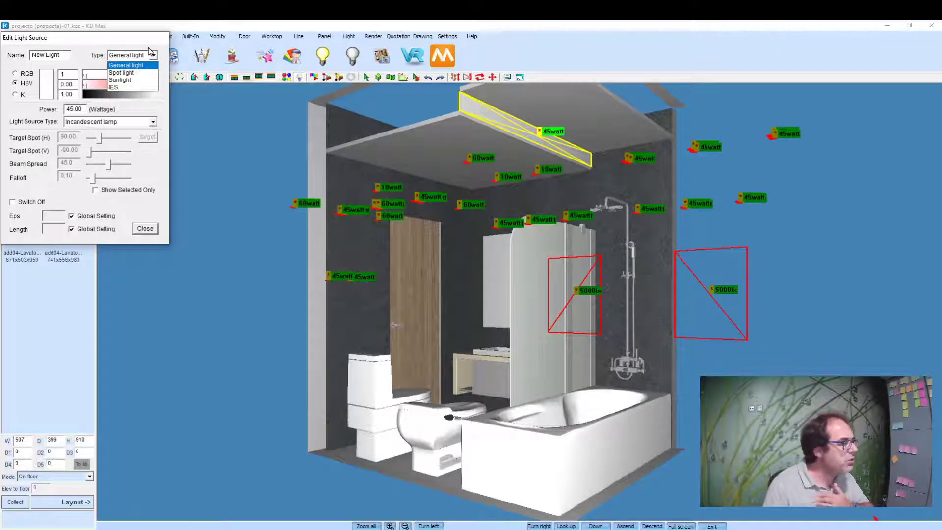
{"action": "left_click", "coordinate": [134, 73]}
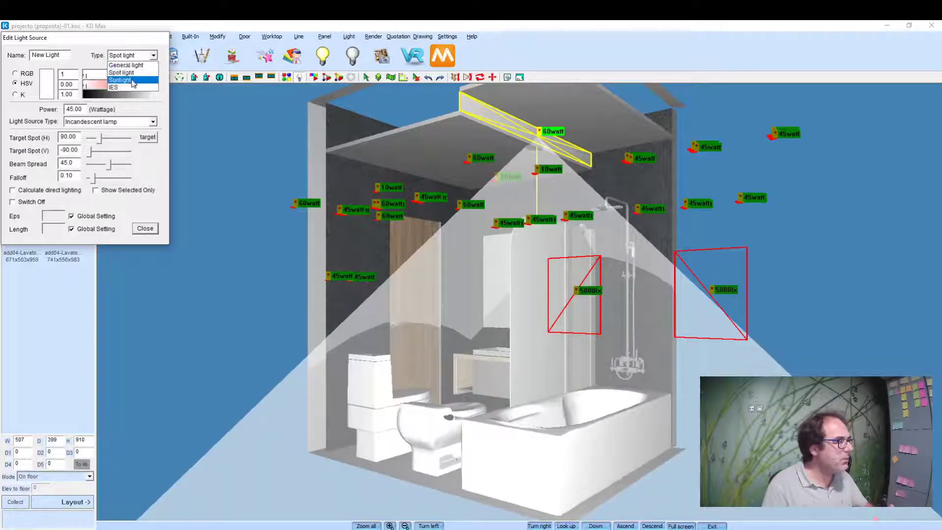
{"action": "left_click", "coordinate": [127, 80]}
{"action": "left_click", "coordinate": [139, 59]}
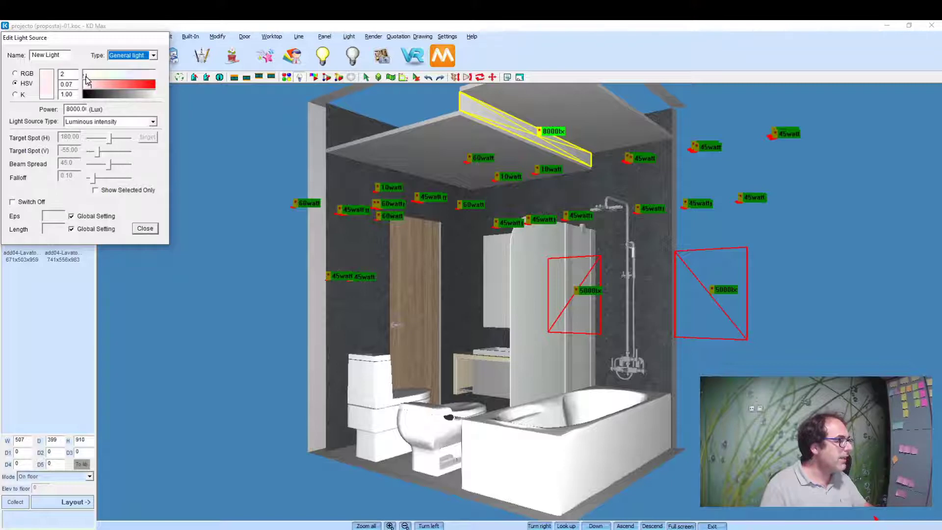
{"action": "mouse_move", "coordinate": [87, 79]}
{"action": "left_mouse_down"}
{"action": "mouse_move", "coordinate": [104, 91]}
{"action": "mouse_move", "coordinate": [108, 110]}
{"action": "left_mouse_up"}
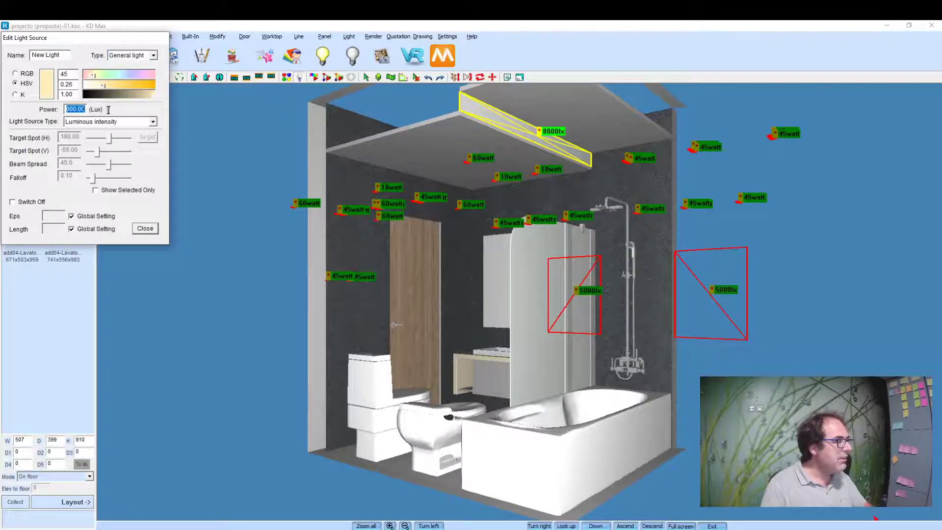
{"action": "type", "text": "2000"}
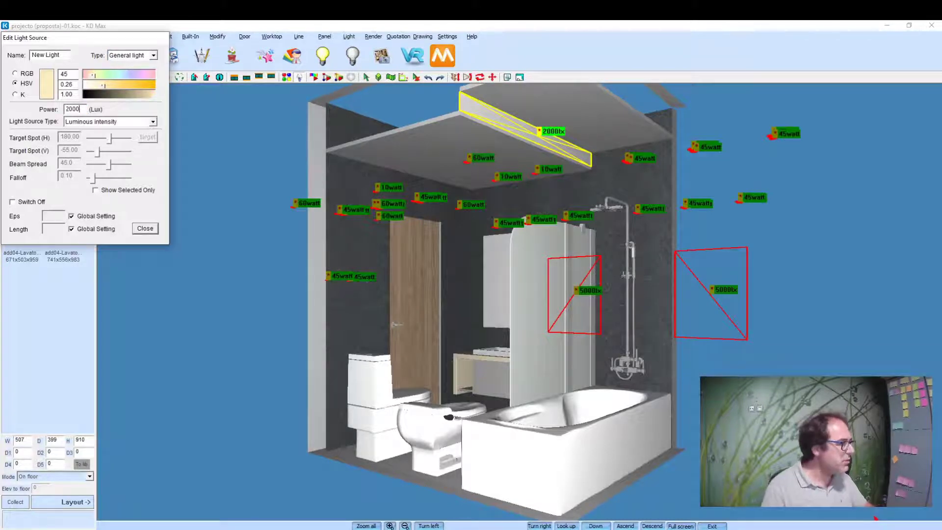
Make the ceiling-edge light a 10 W incandescent lamp and close the editor
{"action": "left_click", "coordinate": [112, 122]}
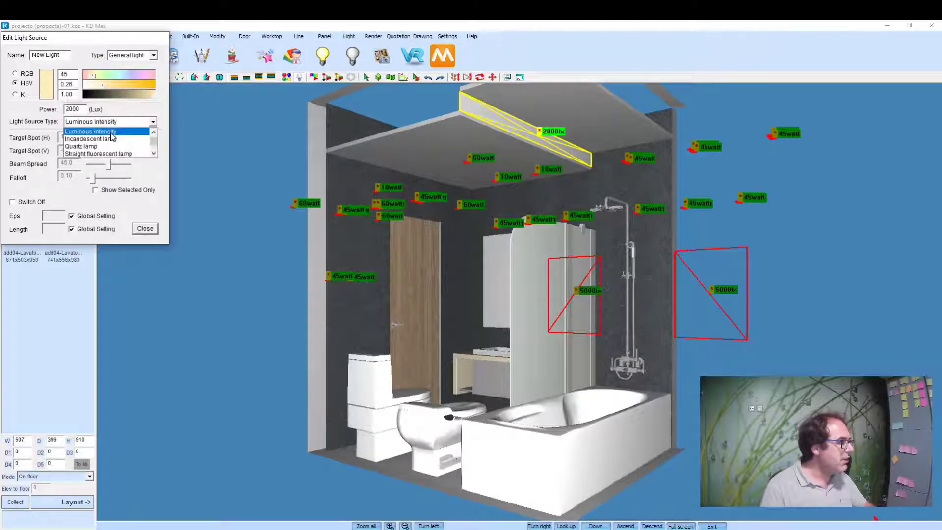
{"action": "left_click", "coordinate": [112, 140]}
{"action": "double_click", "coordinate": [82, 111]}
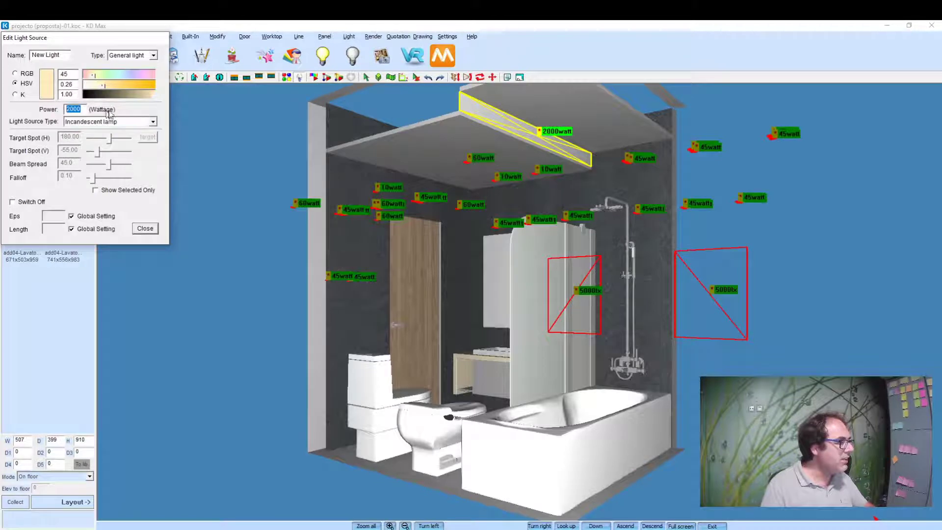
{"action": "type", "text": "10"}
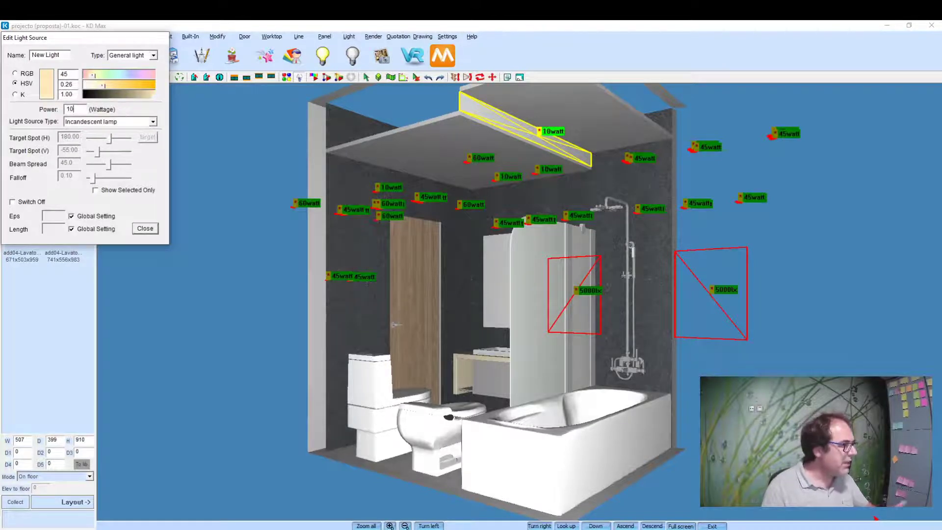
{"action": "left_click", "coordinate": [93, 122]}
{"action": "left_click", "coordinate": [93, 125]}
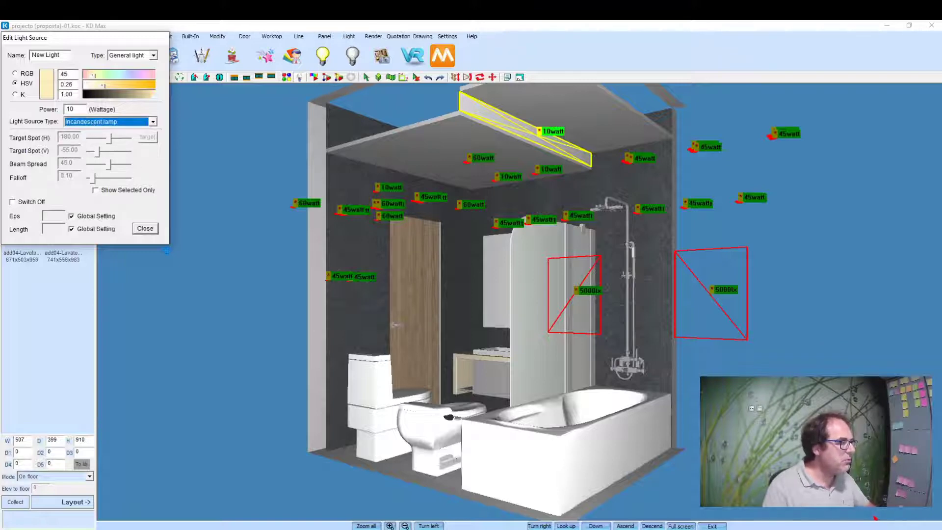
{"action": "left_click", "coordinate": [145, 229]}
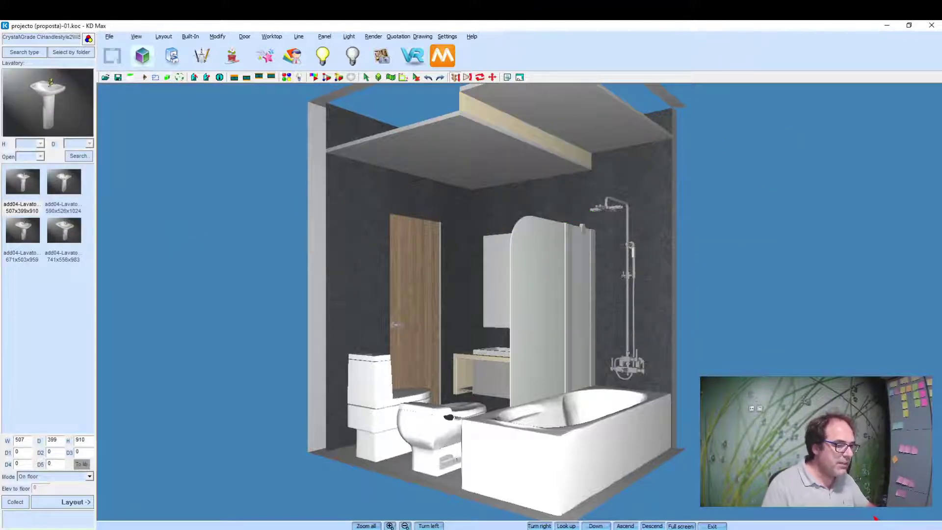
Move the walkthrough camera inside and frame the vanity, mirror and shower wall head-on
{"action": "left_click", "coordinate": [657, 361]}
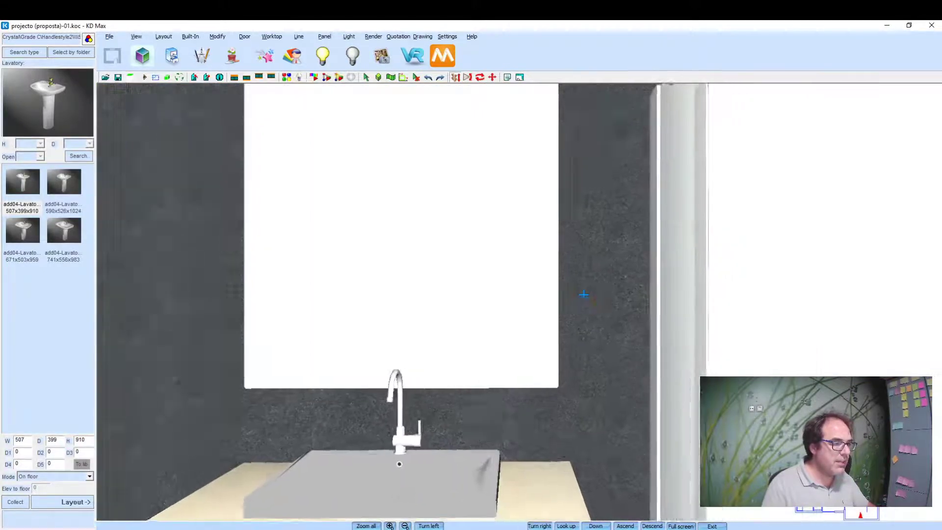
{"action": "scroll", "coordinate": [584, 295], "scroll_direction": "down", "scroll_amount": 5}
{"action": "scroll", "coordinate": [593, 255], "scroll_direction": "down", "scroll_amount": 3}
{"action": "scroll", "coordinate": [602, 214], "scroll_direction": "down", "scroll_amount": 2}
{"action": "scroll", "coordinate": [602, 214], "scroll_direction": "down", "scroll_amount": 2}
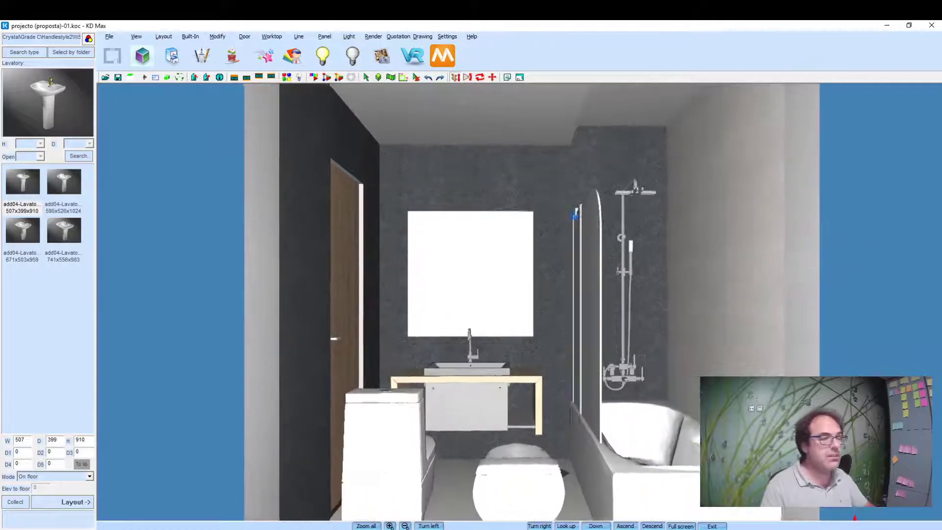
{"action": "mouse_move", "coordinate": [615, 210]}
{"action": "left_mouse_down"}
{"action": "mouse_move", "coordinate": [576, 213]}
{"action": "mouse_move", "coordinate": [592, 213]}
{"action": "left_mouse_up"}
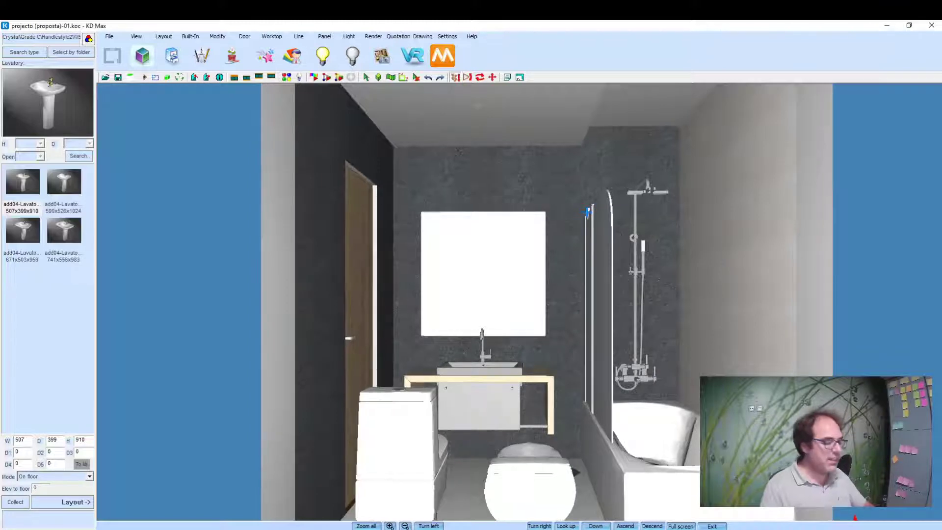
{"action": "left_click", "coordinate": [587, 212]}
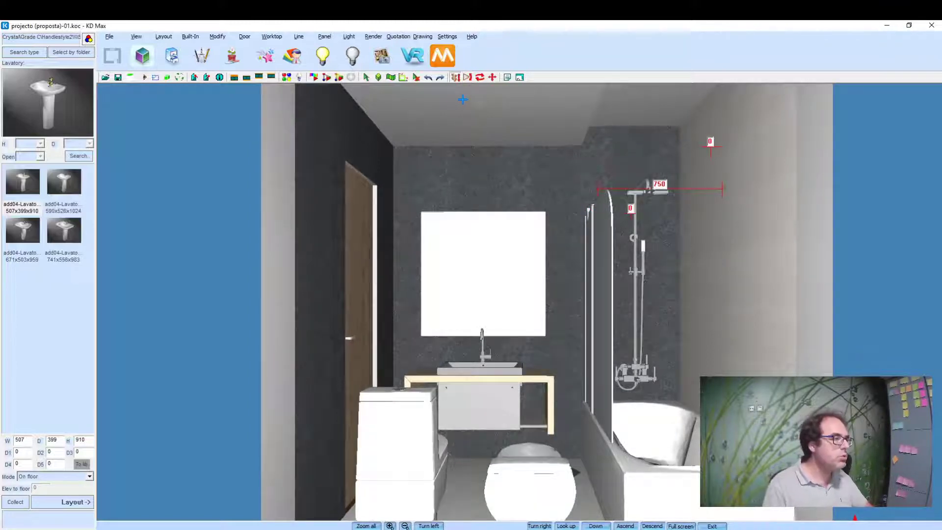
Switch the scene lights on for a raytraced preview and zoom to frame the vanity wall
{"action": "left_click", "coordinate": [324, 63]}
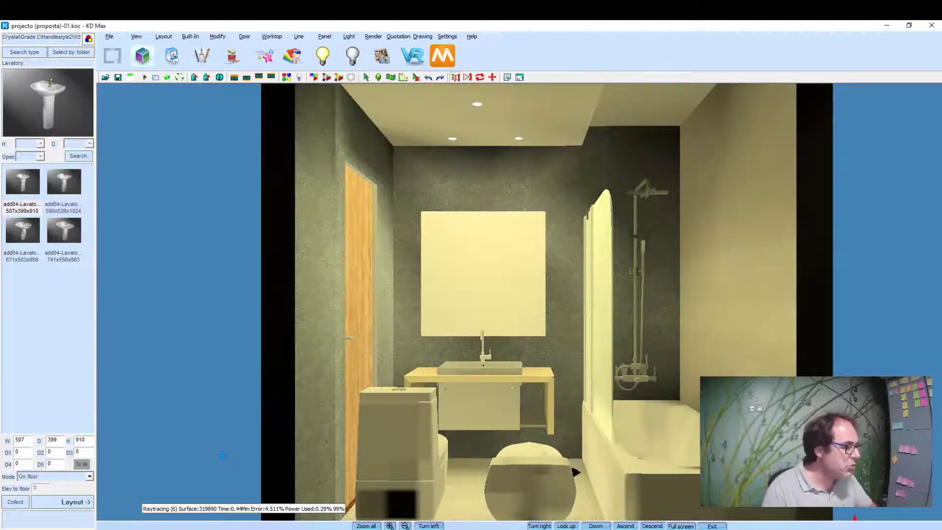
{"action": "scroll", "coordinate": [427, 345], "scroll_direction": "up", "scroll_amount": 2}
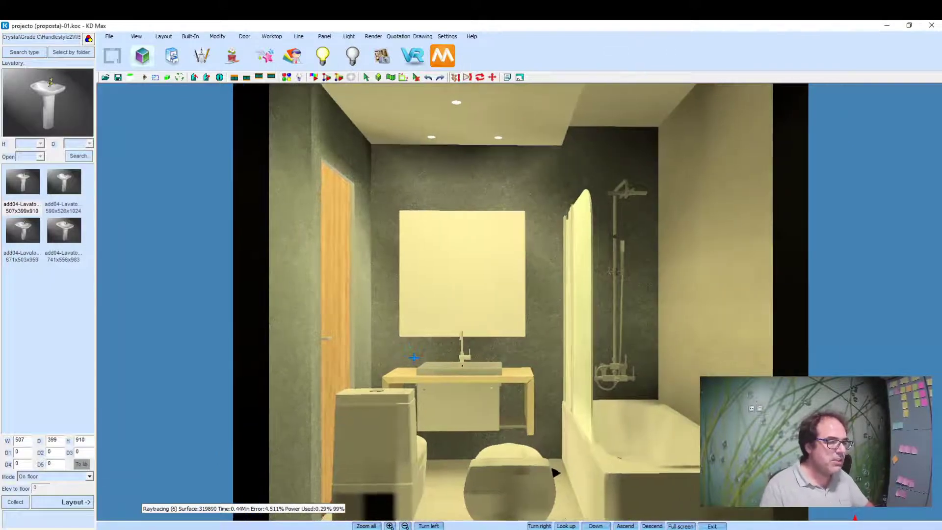
{"action": "scroll", "coordinate": [422, 354], "scroll_direction": "up", "scroll_amount": 2}
{"action": "scroll", "coordinate": [417, 363], "scroll_direction": "up", "scroll_amount": 2}
{"action": "scroll", "coordinate": [411, 375], "scroll_direction": "up", "scroll_amount": 2}
{"action": "scroll", "coordinate": [415, 376], "scroll_direction": "up", "scroll_amount": 2}
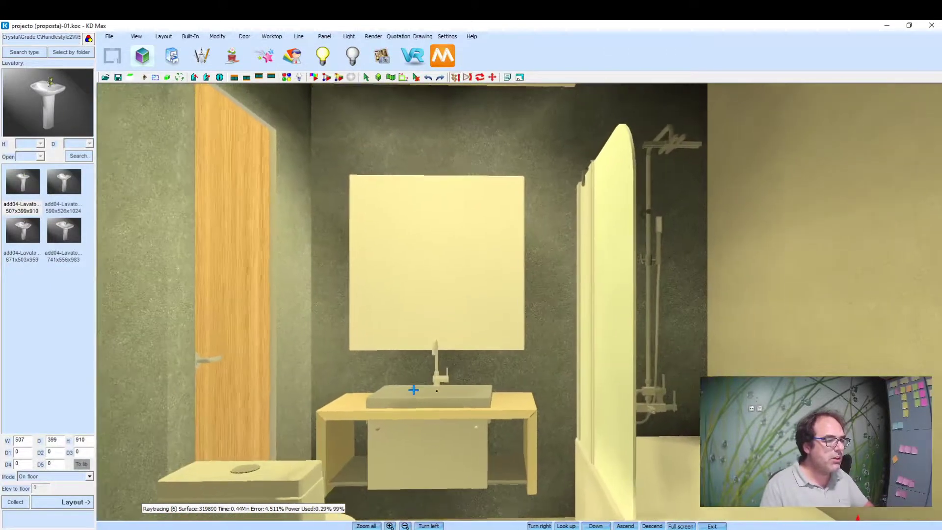
{"action": "scroll", "coordinate": [427, 372], "scroll_direction": "up", "scroll_amount": 2}
{"action": "scroll", "coordinate": [439, 369], "scroll_direction": "up", "scroll_amount": 1}
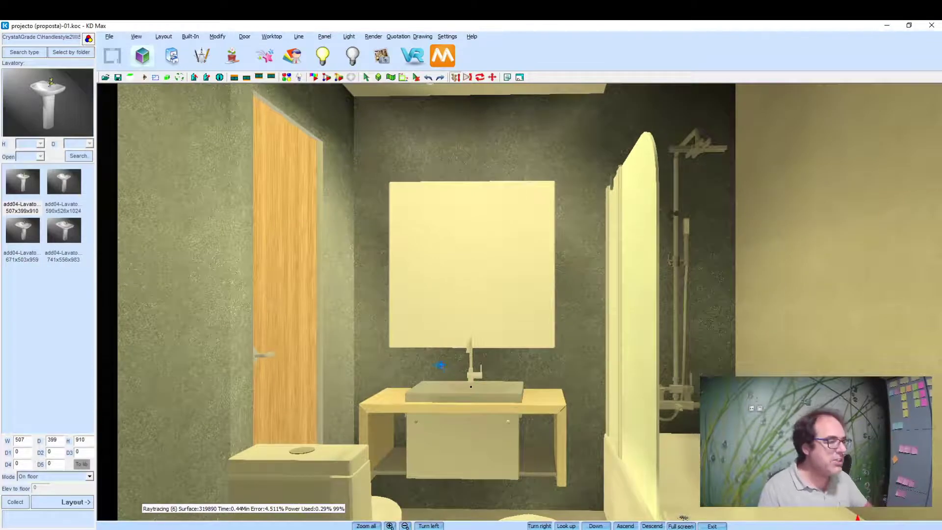
{"action": "scroll", "coordinate": [456, 364], "scroll_direction": "down", "scroll_amount": 2}
{"action": "scroll", "coordinate": [473, 360], "scroll_direction": "down", "scroll_amount": 1}
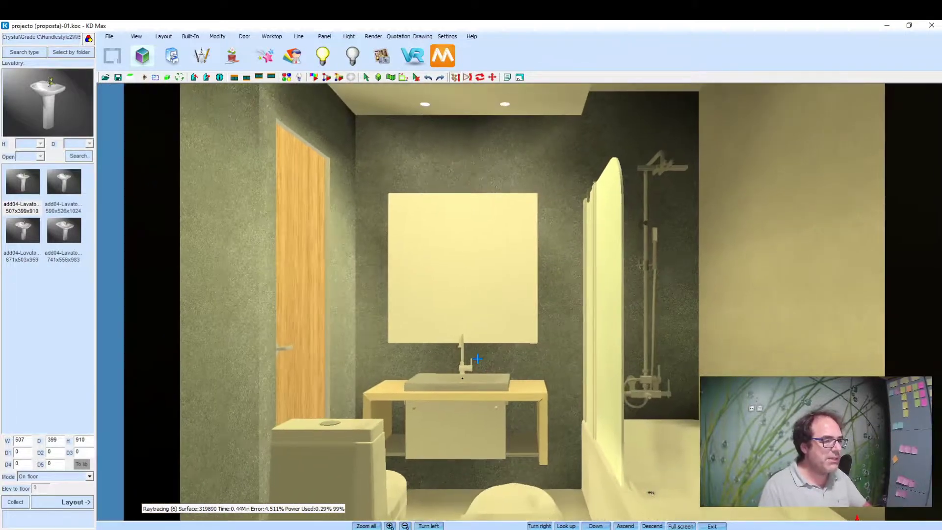
Auto-balance the scene light, then lower black level and exposure, raise contrast, and apply
{"action": "left_click", "coordinate": [349, 37]}
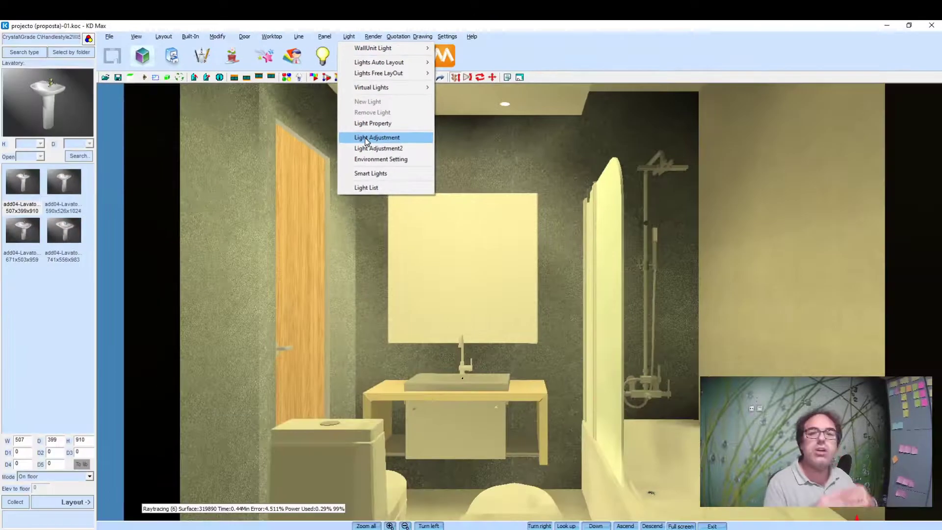
{"action": "left_click", "coordinate": [365, 137]}
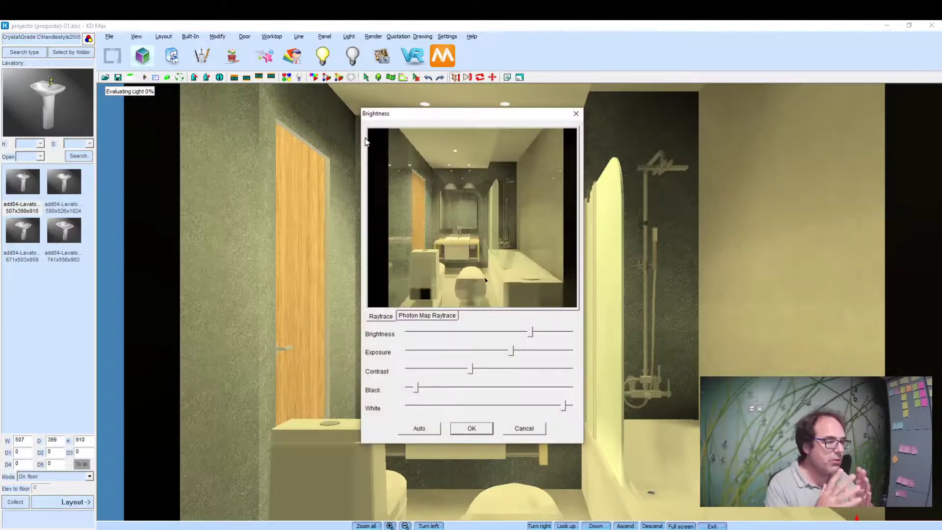
{"action": "left_click", "coordinate": [425, 430]}
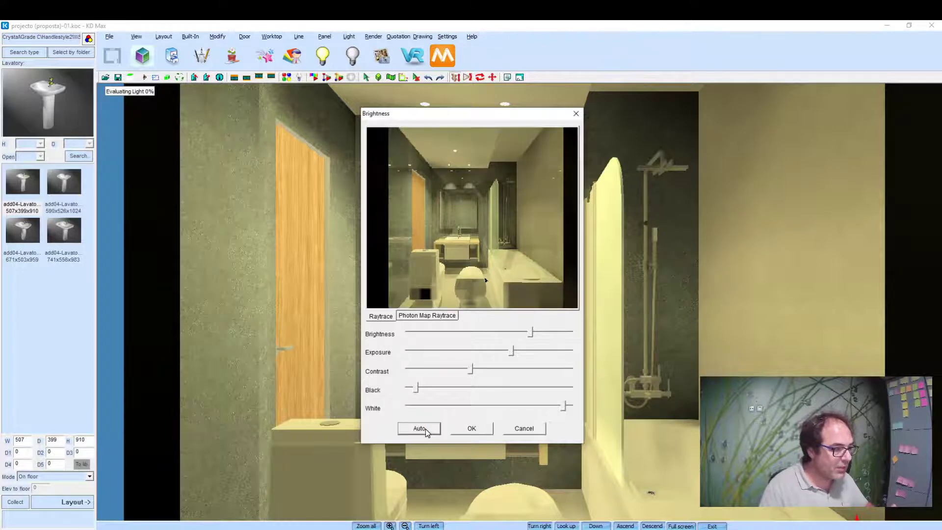
{"action": "left_click_drag", "start_coordinate": [531, 333], "coordinate": [529, 339]}
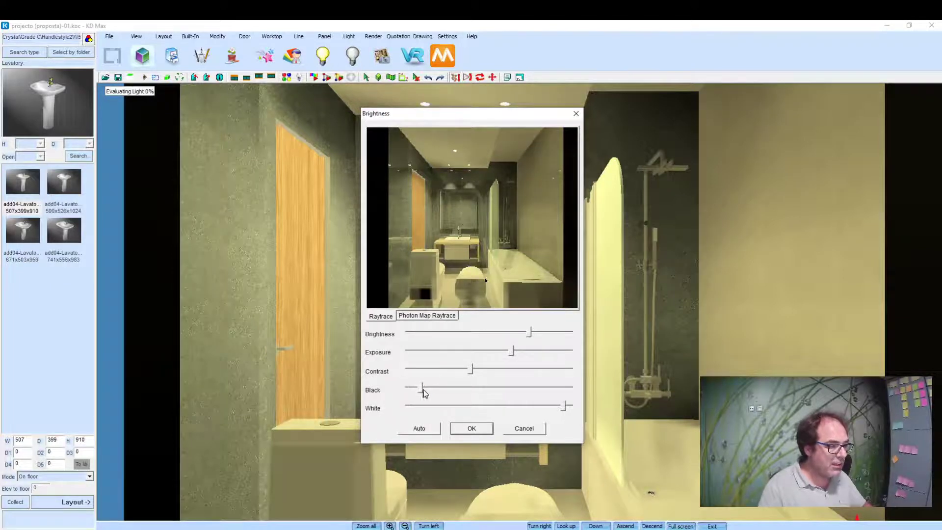
{"action": "left_click_drag", "start_coordinate": [417, 389], "coordinate": [412, 390]}
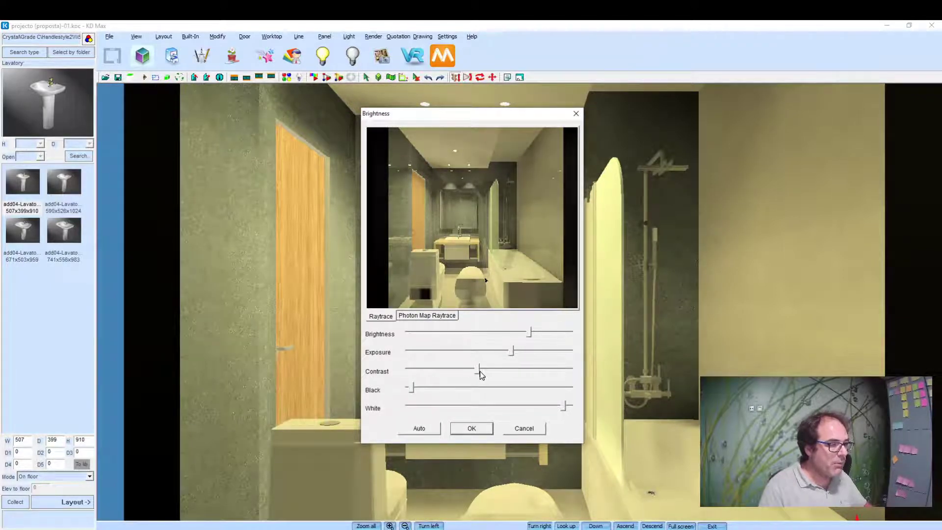
{"action": "left_click_drag", "start_coordinate": [512, 351], "coordinate": [499, 352]}
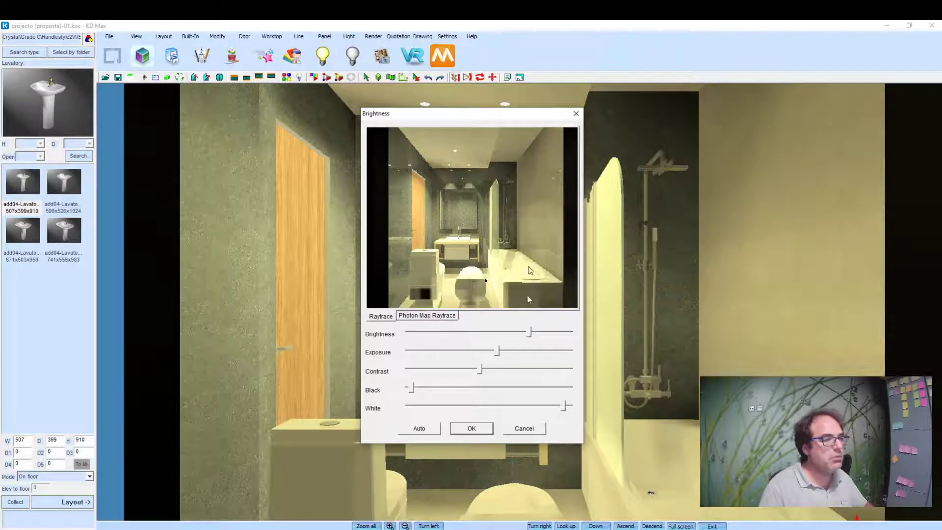
{"action": "left_click", "coordinate": [480, 435]}
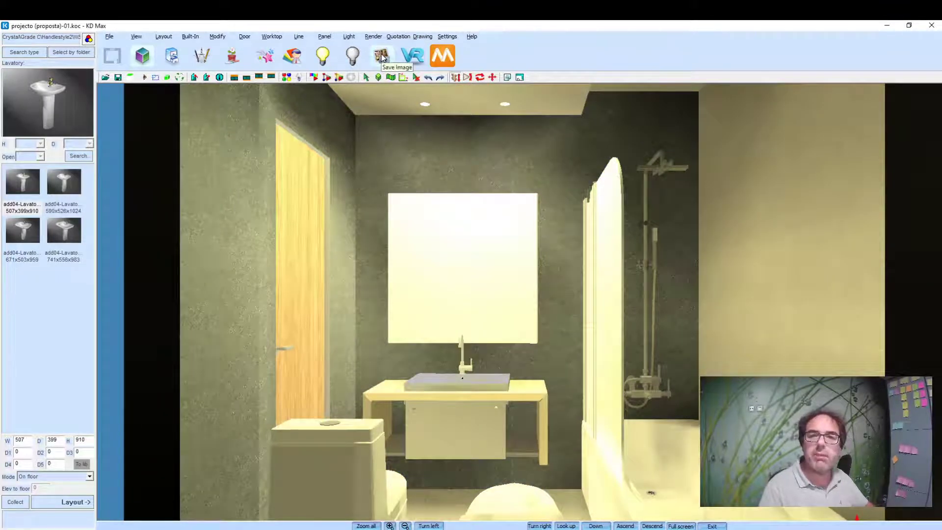
Render the lit bathroom with the Quick effect, then dismiss the Save Picture prompt without saving
{"action": "left_click", "coordinate": [383, 56]}
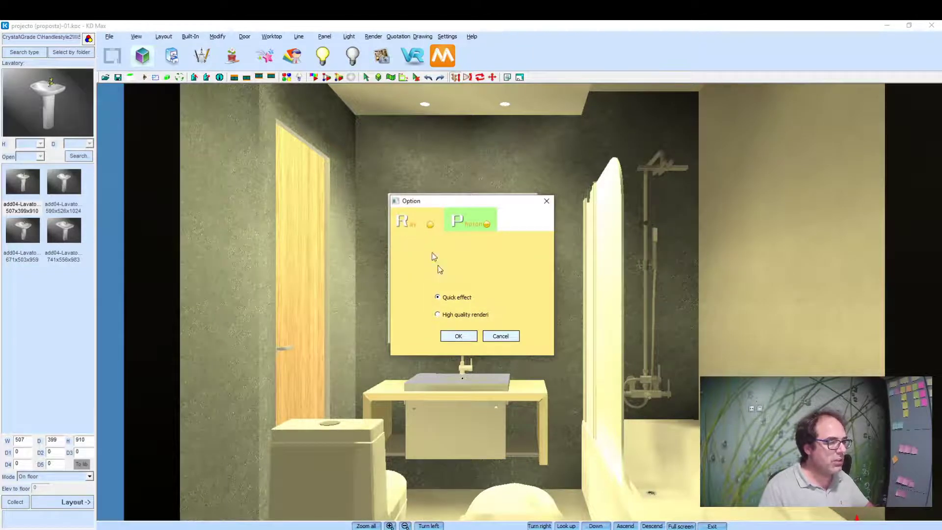
{"action": "left_click", "coordinate": [458, 337]}
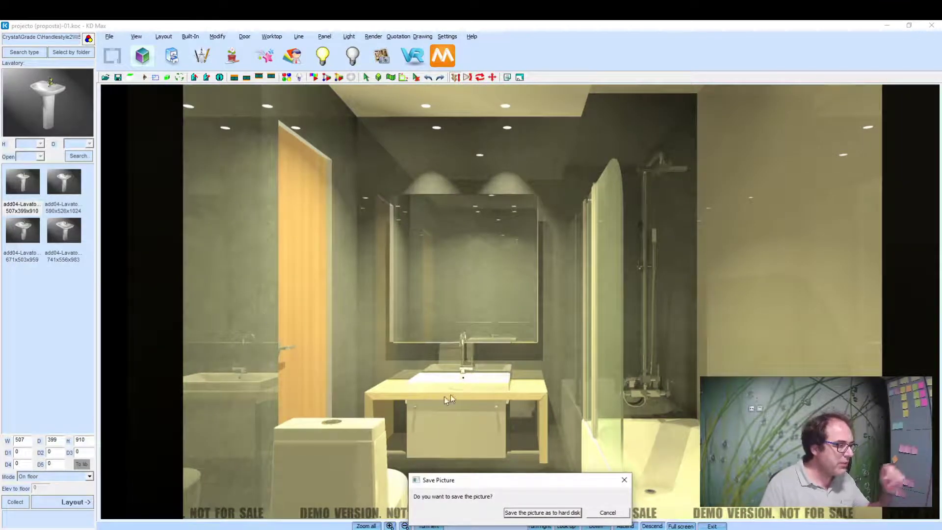
{"action": "mouse_move", "coordinate": [557, 484]}
{"action": "left_mouse_down"}
{"action": "mouse_move", "coordinate": [343, 319]}
{"action": "mouse_move", "coordinate": [341, 258]}
{"action": "left_mouse_up"}
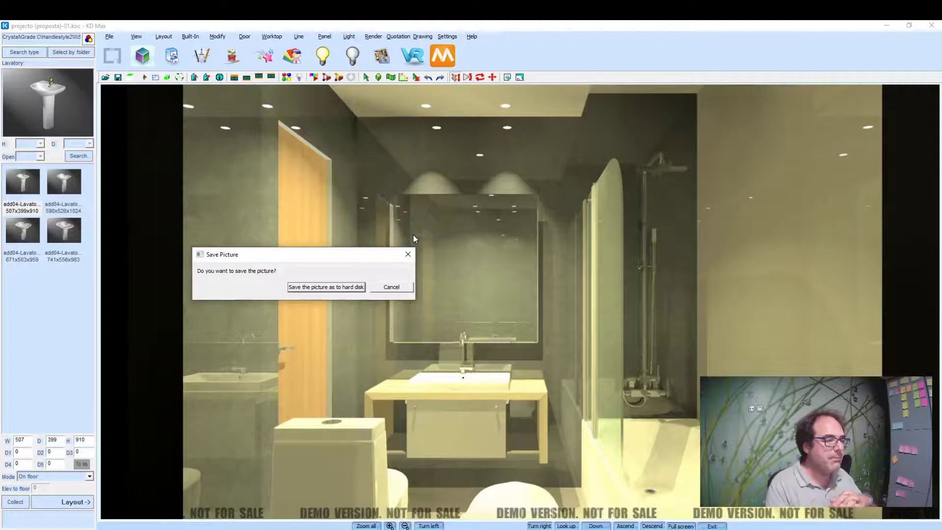
{"action": "left_click", "coordinate": [379, 287]}
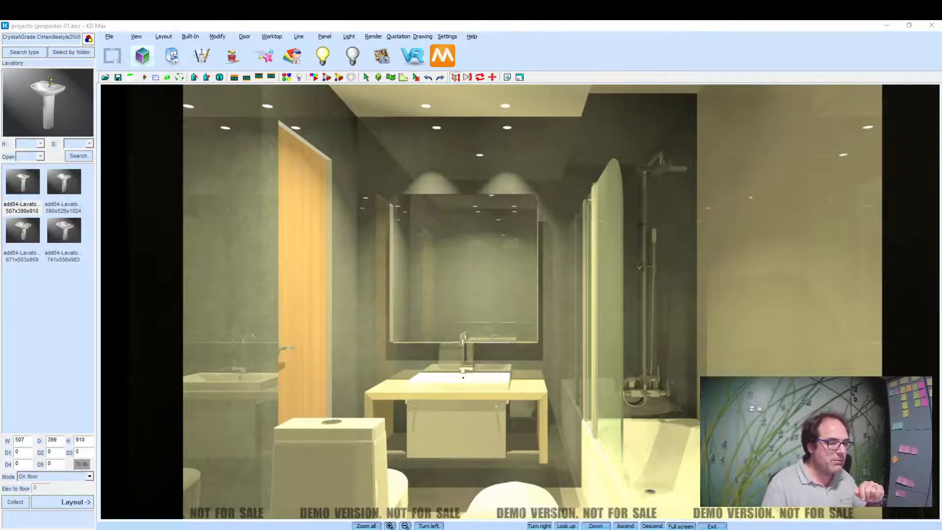